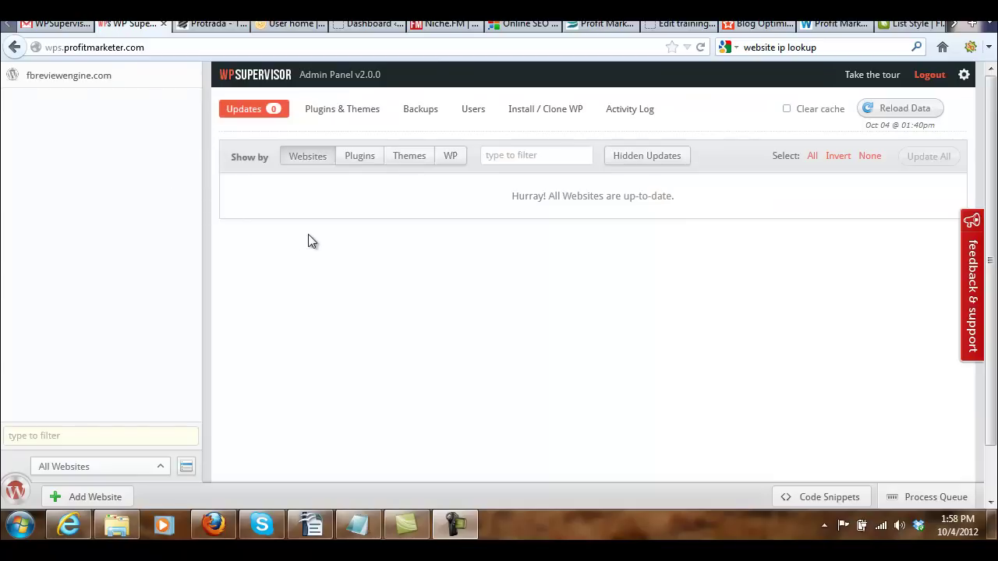
Step: Check update status by plugins, themes and WordPress installs, then open Install / Clone WP
{"action": "left_click", "coordinate": [361, 157]}
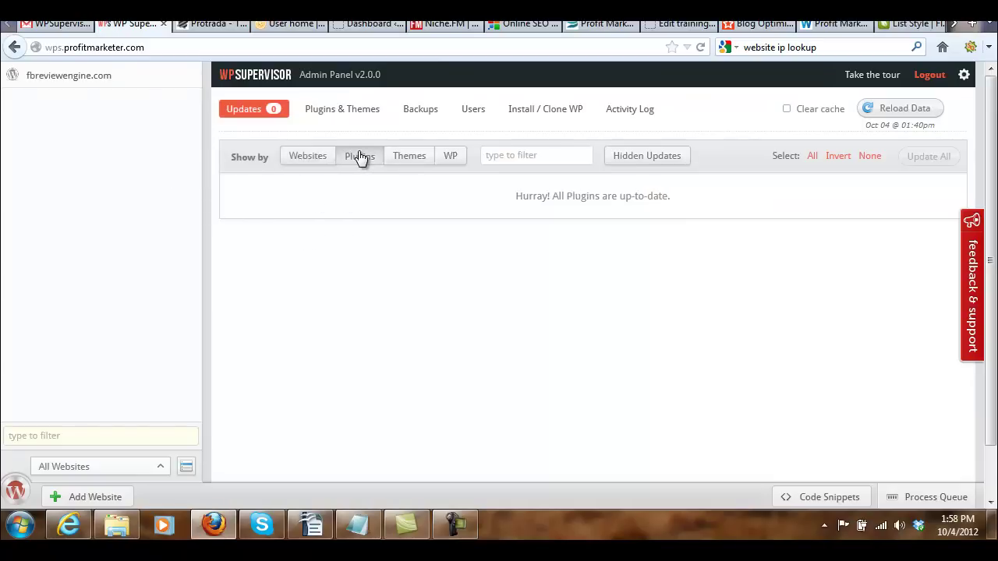
{"action": "left_click", "coordinate": [411, 156]}
{"action": "left_click", "coordinate": [457, 161]}
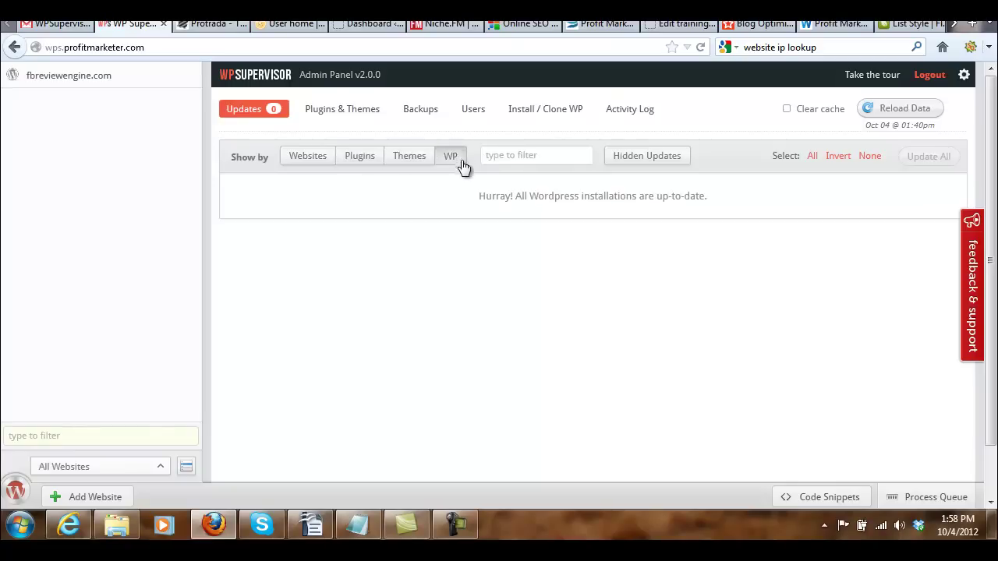
{"action": "left_click", "coordinate": [290, 162]}
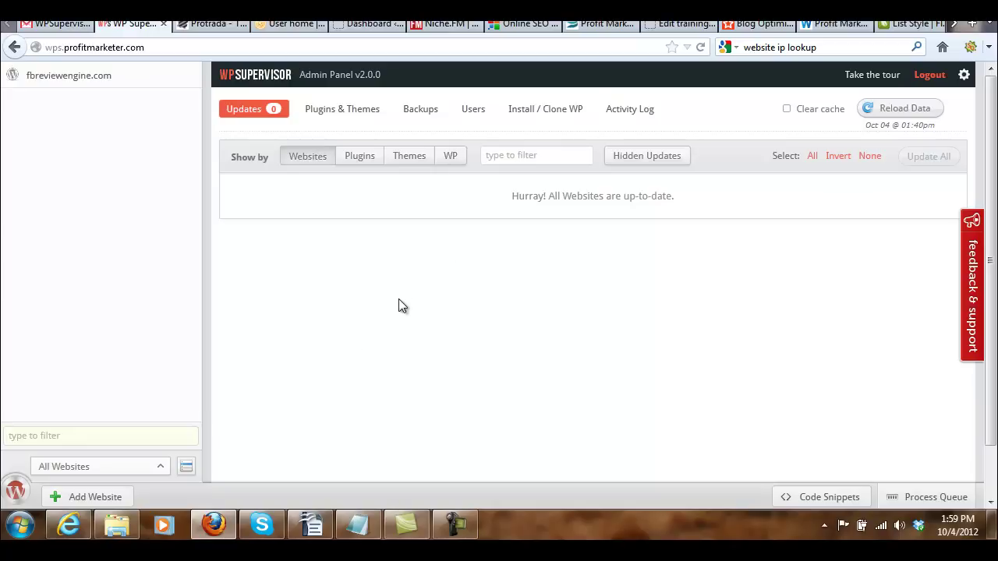
{"action": "left_click", "coordinate": [536, 114]}
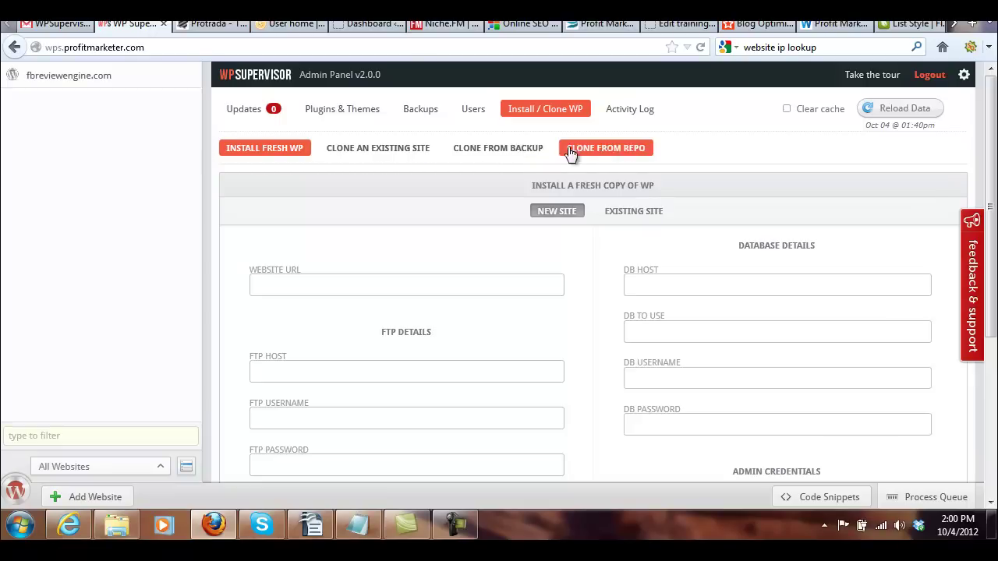
Step: Switch to Clone From Repo and choose existing site fbreviewengine.com as the destination
{"action": "left_click", "coordinate": [613, 150]}
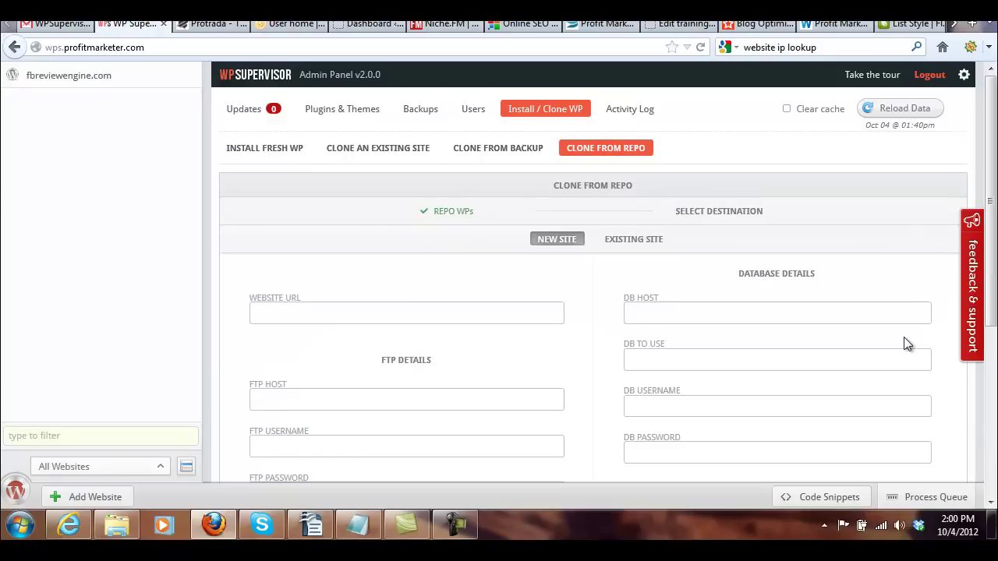
{"action": "scroll", "coordinate": [606, 319], "scroll_direction": "down", "scroll_amount": 4}
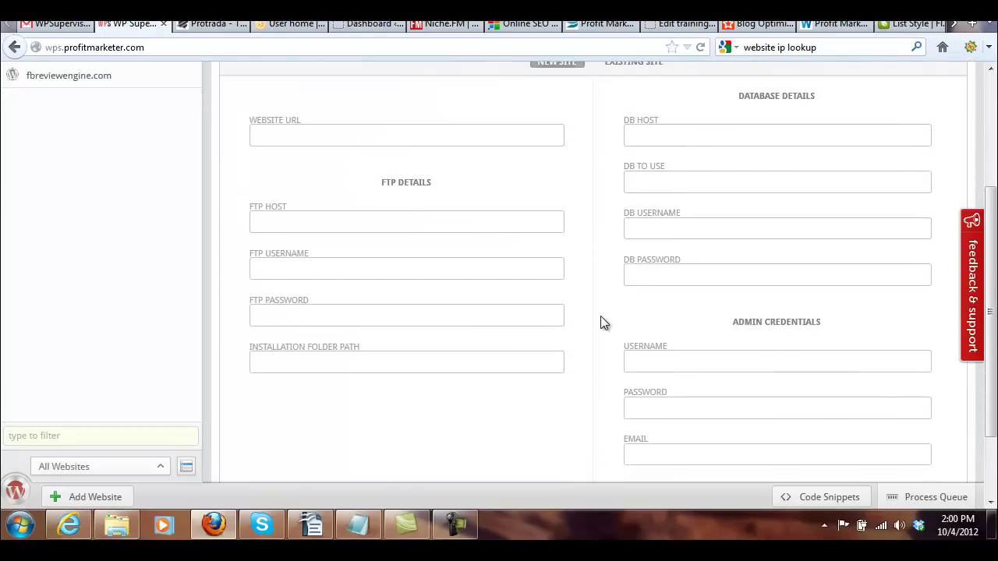
{"action": "scroll", "coordinate": [600, 320], "scroll_direction": "down", "scroll_amount": 2}
{"action": "scroll", "coordinate": [599, 318], "scroll_direction": "up", "scroll_amount": 2}
{"action": "scroll", "coordinate": [598, 320], "scroll_direction": "down", "scroll_amount": 1}
{"action": "scroll", "coordinate": [623, 318], "scroll_direction": "down", "scroll_amount": 1}
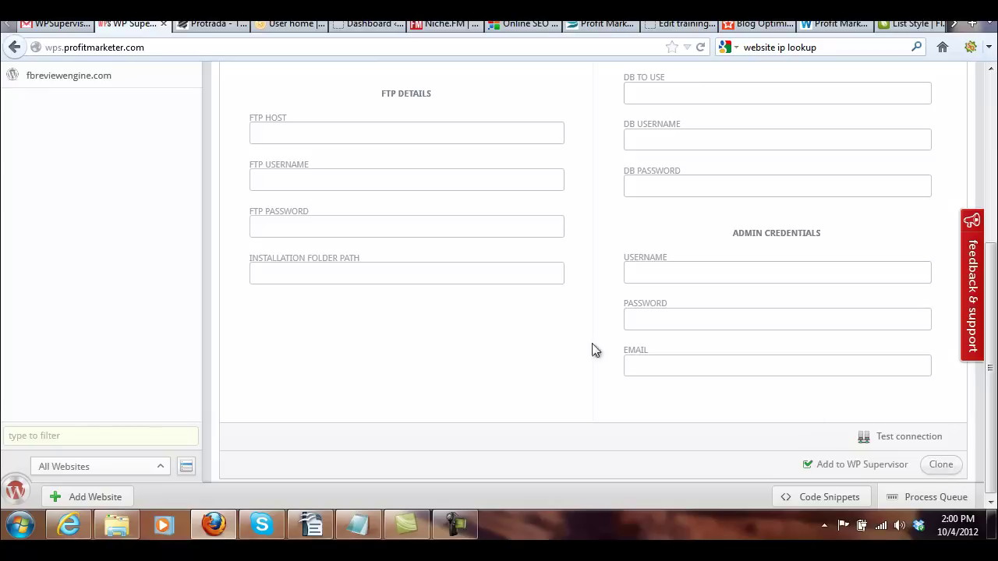
{"action": "scroll", "coordinate": [584, 331], "scroll_direction": "up", "scroll_amount": 5}
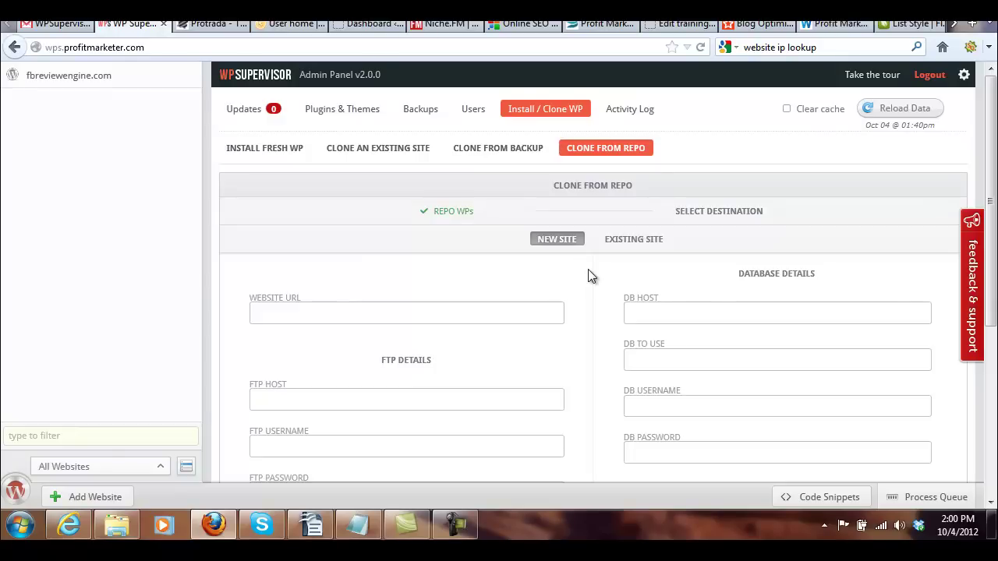
{"action": "left_click", "coordinate": [635, 241]}
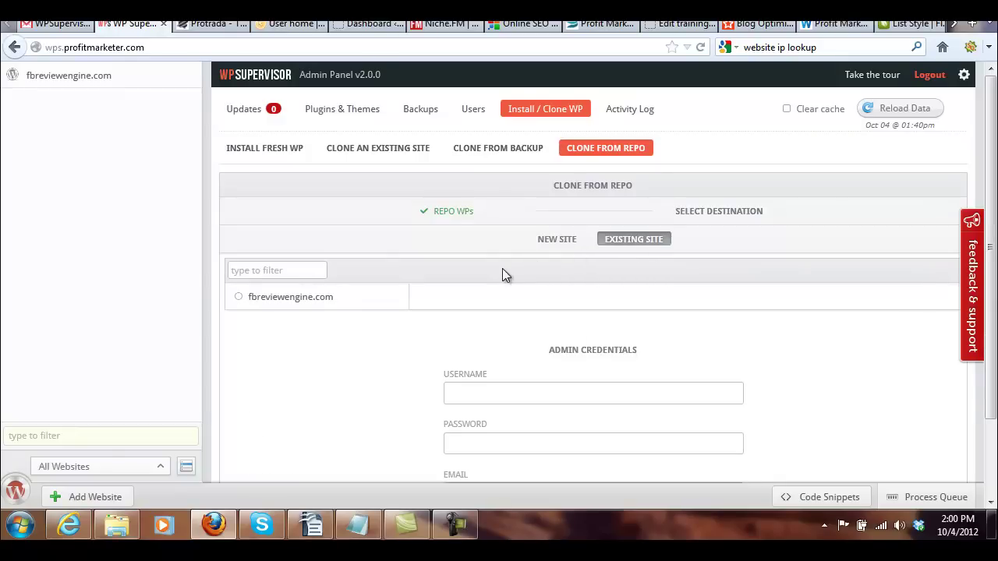
{"action": "left_click", "coordinate": [242, 299]}
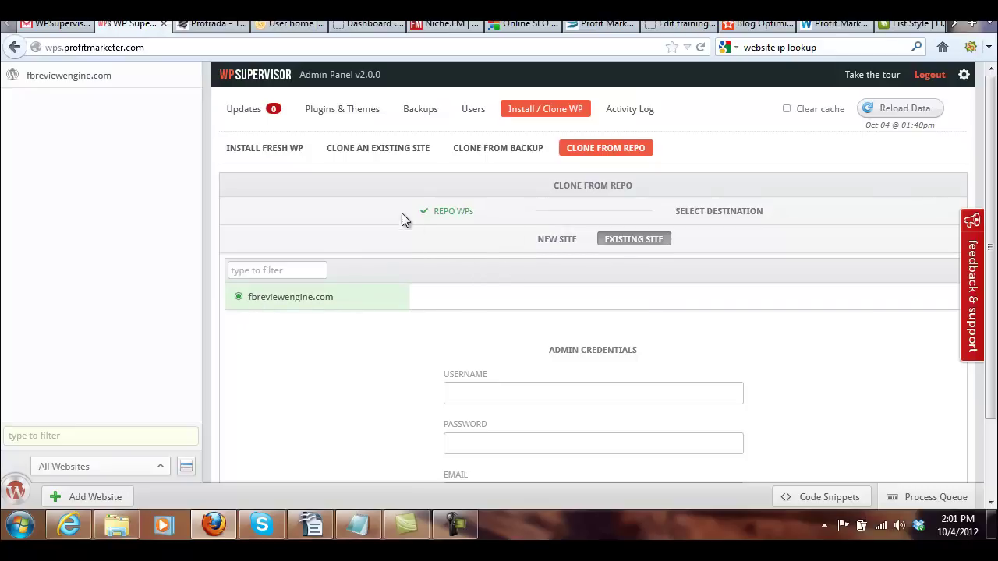
Step: Load fbreviewengine.com's plugins under Plugins & Themes > Manage and scroll through the list
{"action": "left_click", "coordinate": [338, 115]}
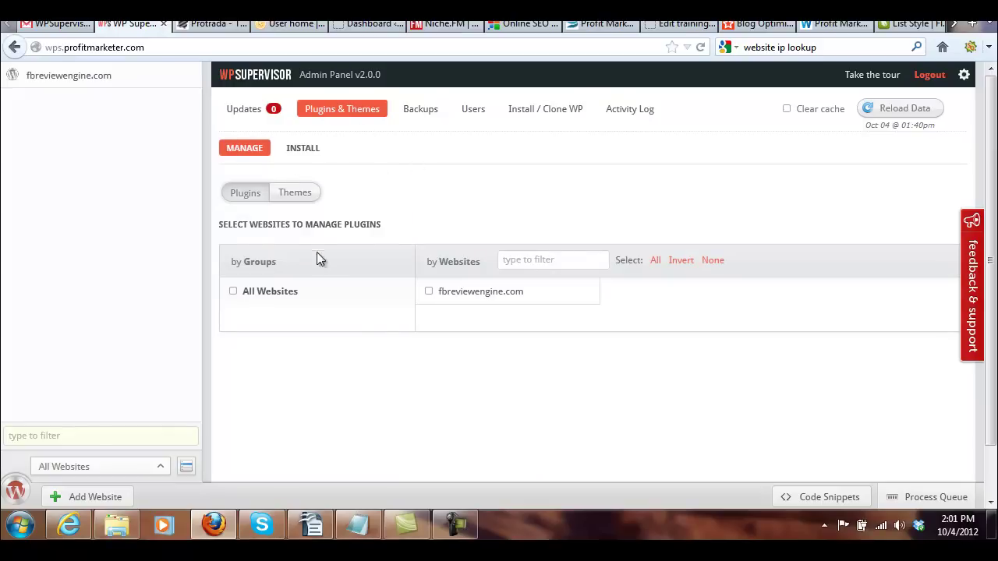
{"action": "left_click", "coordinate": [430, 292]}
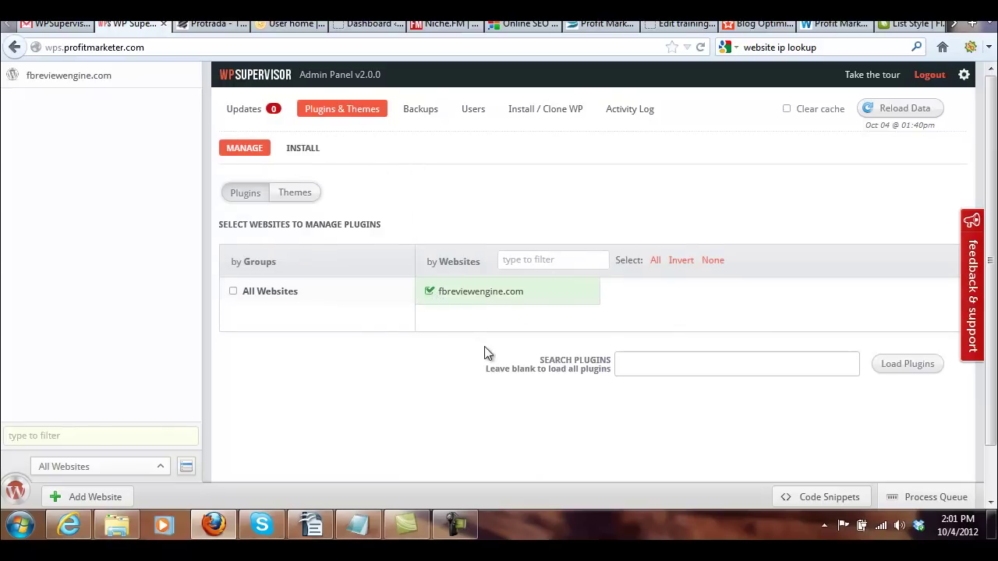
{"action": "left_click", "coordinate": [910, 366]}
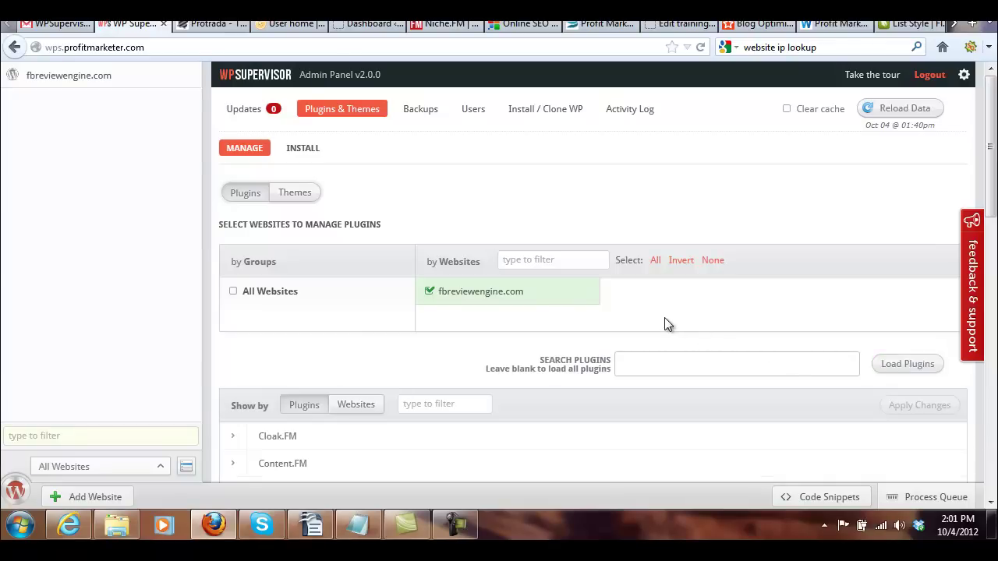
{"action": "scroll", "coordinate": [608, 321], "scroll_direction": "down", "scroll_amount": 2}
{"action": "scroll", "coordinate": [593, 321], "scroll_direction": "down", "scroll_amount": 2}
{"action": "scroll", "coordinate": [591, 321], "scroll_direction": "down", "scroll_amount": 4}
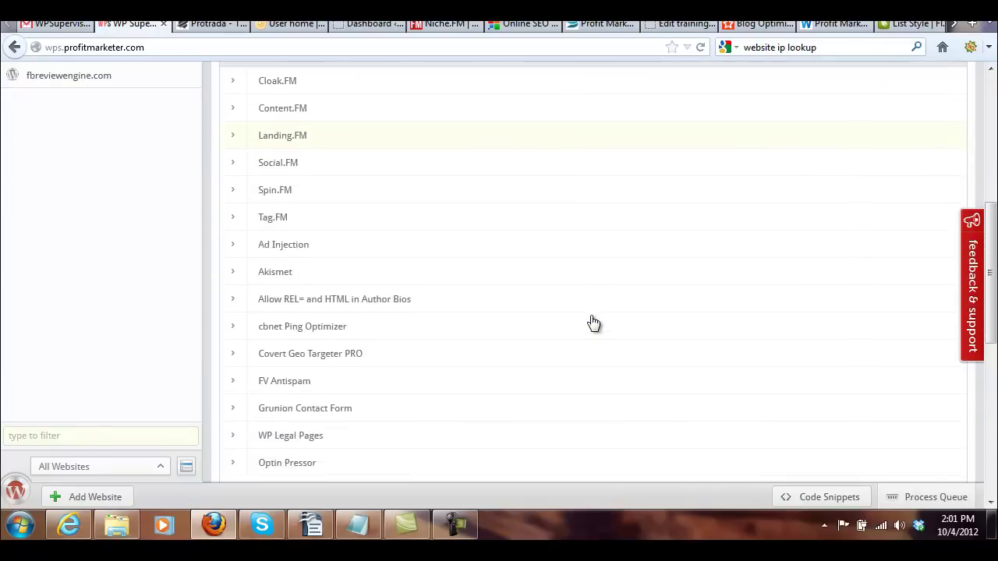
{"action": "scroll", "coordinate": [593, 321], "scroll_direction": "down", "scroll_amount": 3}
{"action": "scroll", "coordinate": [592, 322], "scroll_direction": "down", "scroll_amount": 1}
{"action": "scroll", "coordinate": [592, 322], "scroll_direction": "down", "scroll_amount": 4}
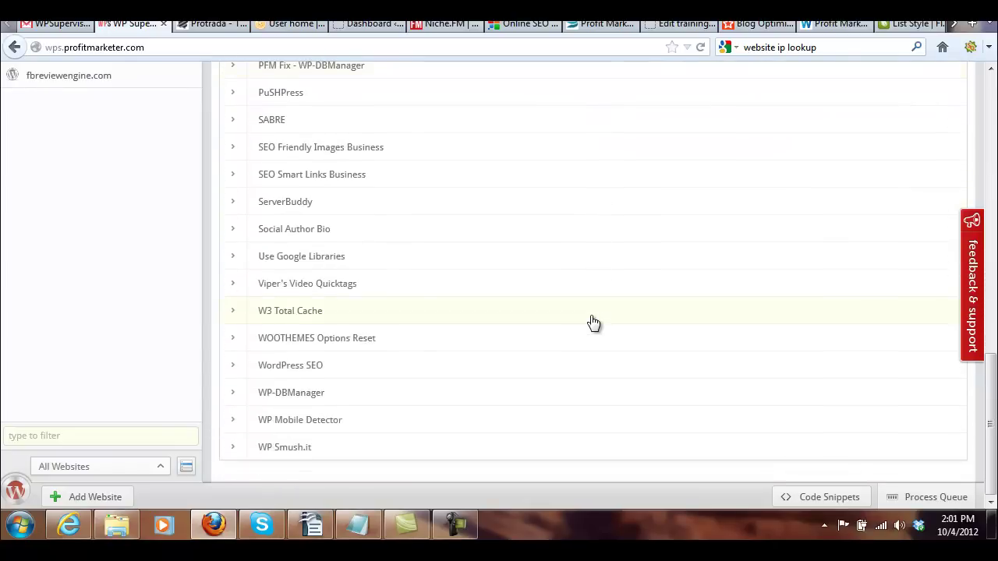
{"action": "scroll", "coordinate": [592, 322], "scroll_direction": "up", "scroll_amount": 6}
{"action": "scroll", "coordinate": [593, 322], "scroll_direction": "up", "scroll_amount": 2}
{"action": "scroll", "coordinate": [592, 323], "scroll_direction": "up", "scroll_amount": 8}
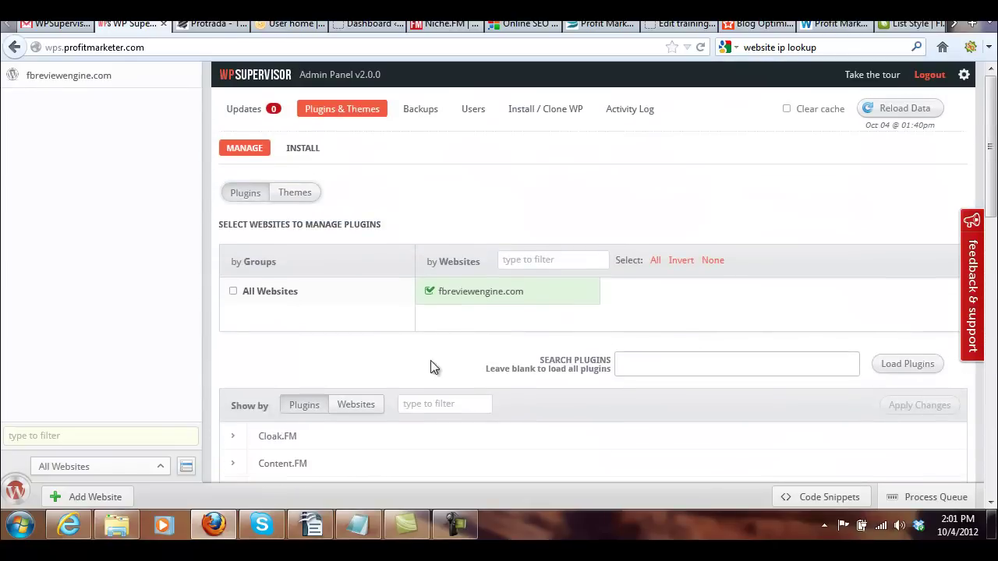
Step: Expand Cloak.FM to confirm it is inactive, then collapse it
{"action": "left_click", "coordinate": [233, 438]}
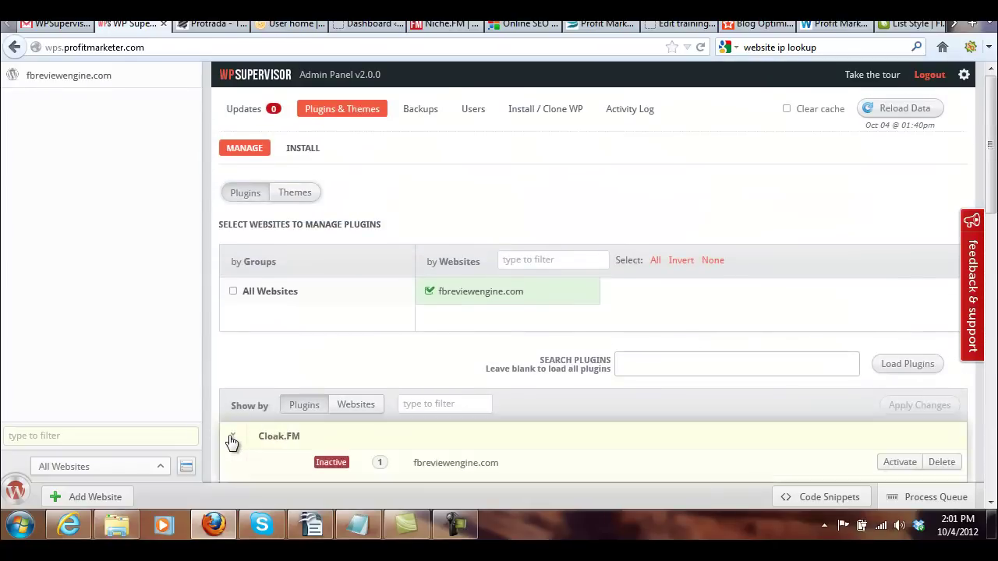
{"action": "scroll", "coordinate": [562, 429], "scroll_direction": "down", "scroll_amount": 2}
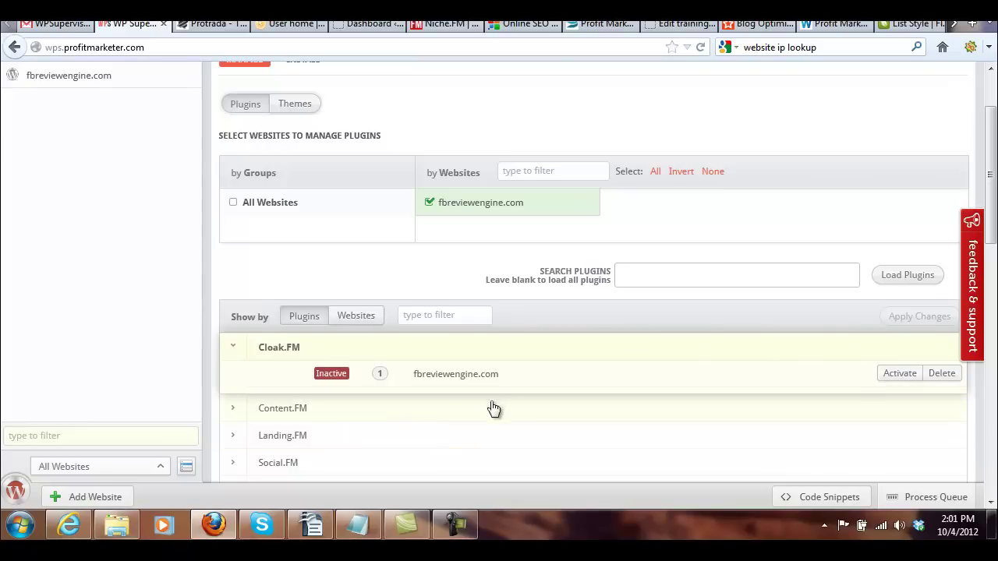
{"action": "left_click", "coordinate": [236, 348]}
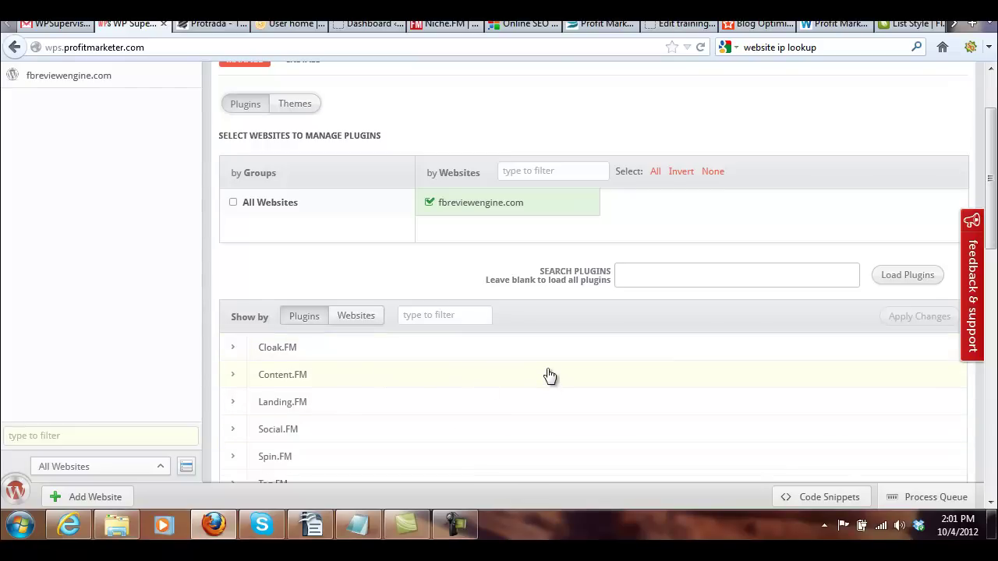
{"action": "scroll", "coordinate": [448, 360], "scroll_direction": "up", "scroll_amount": 2}
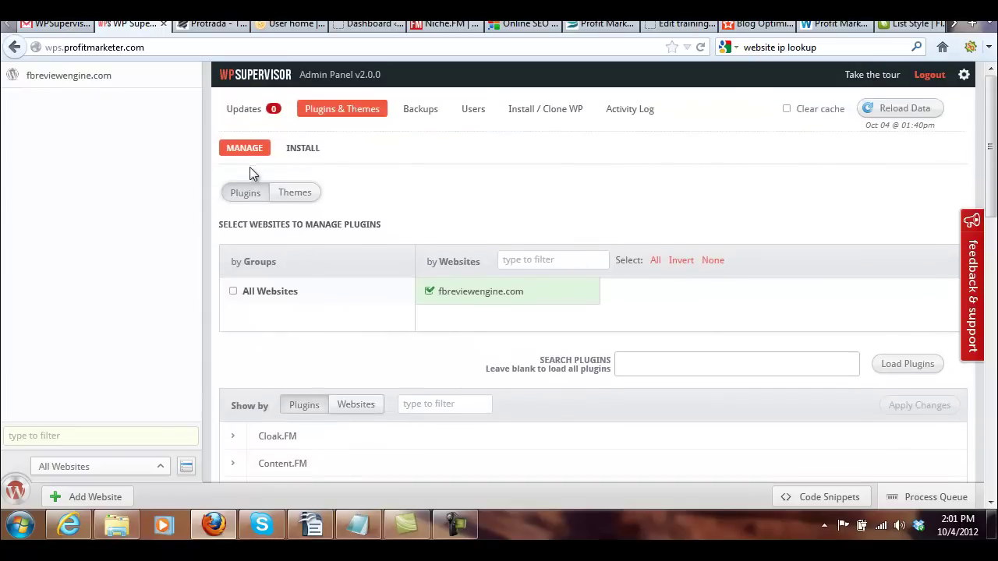
Step: Load fbreviewengine.com's themes: WordPress Default active; Classic, Twenty Eleven, Twenty Ten inactive
{"action": "left_click", "coordinate": [294, 194]}
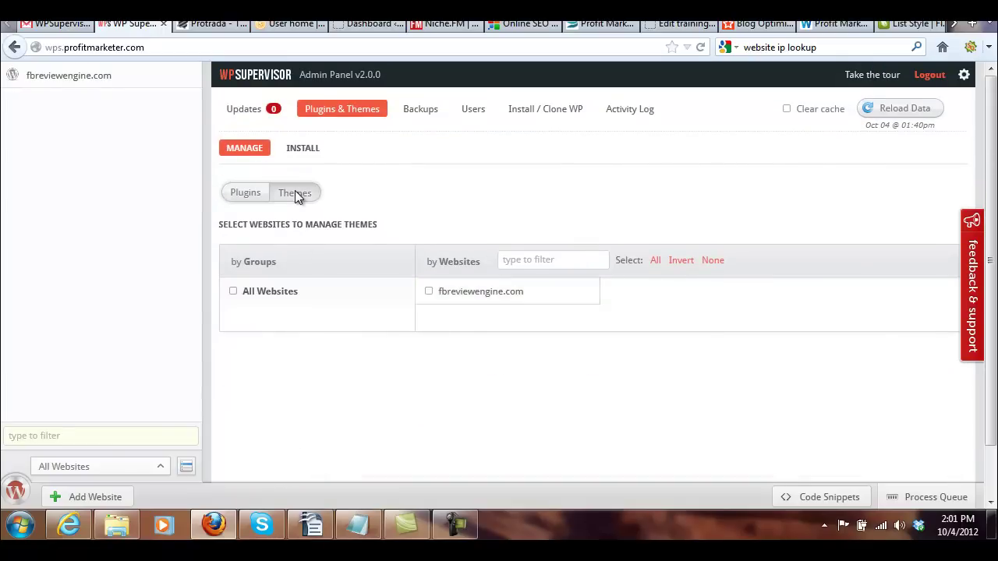
{"action": "left_click", "coordinate": [432, 292]}
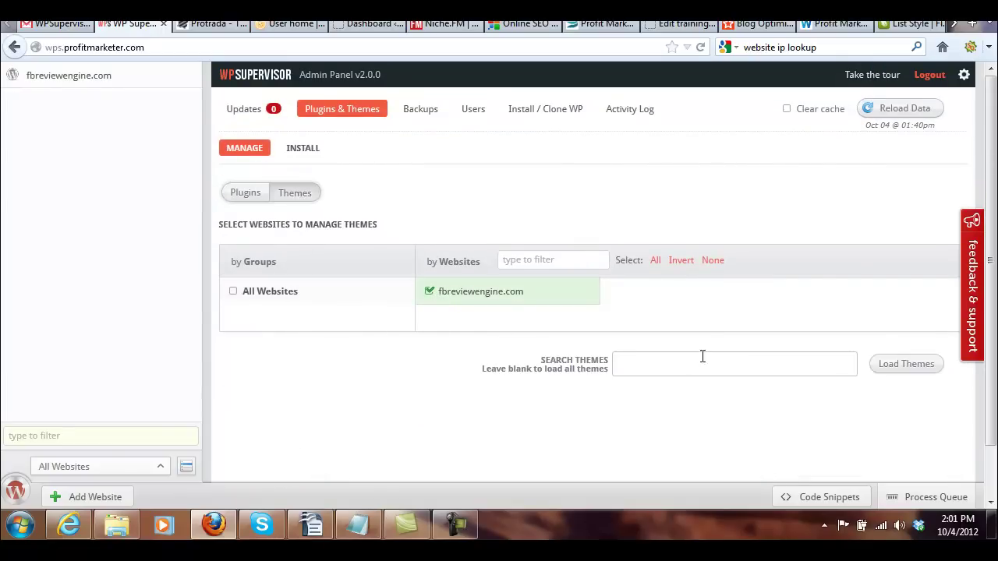
{"action": "left_click", "coordinate": [901, 367]}
{"action": "scroll", "coordinate": [690, 310], "scroll_direction": "down", "scroll_amount": 1}
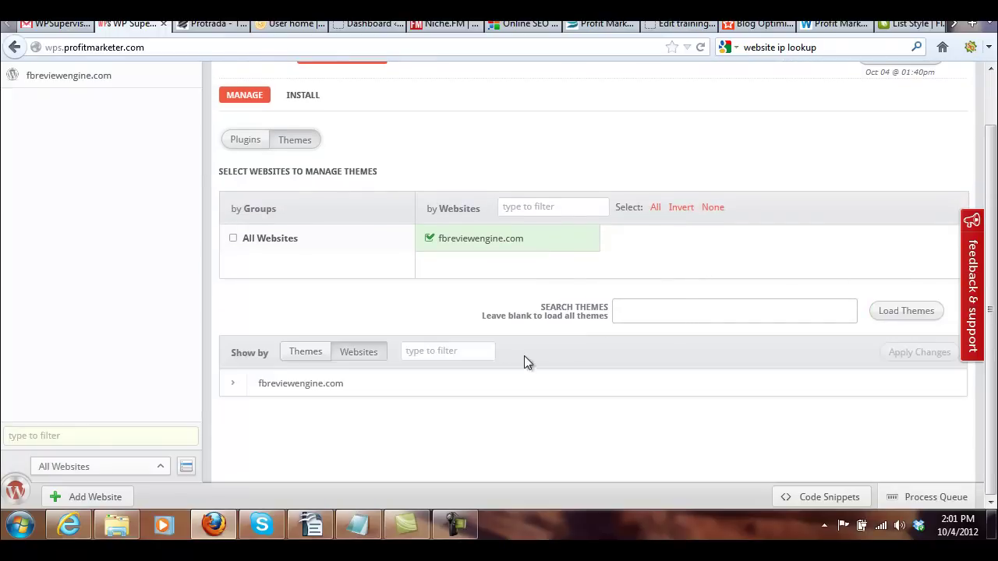
{"action": "left_click", "coordinate": [233, 386]}
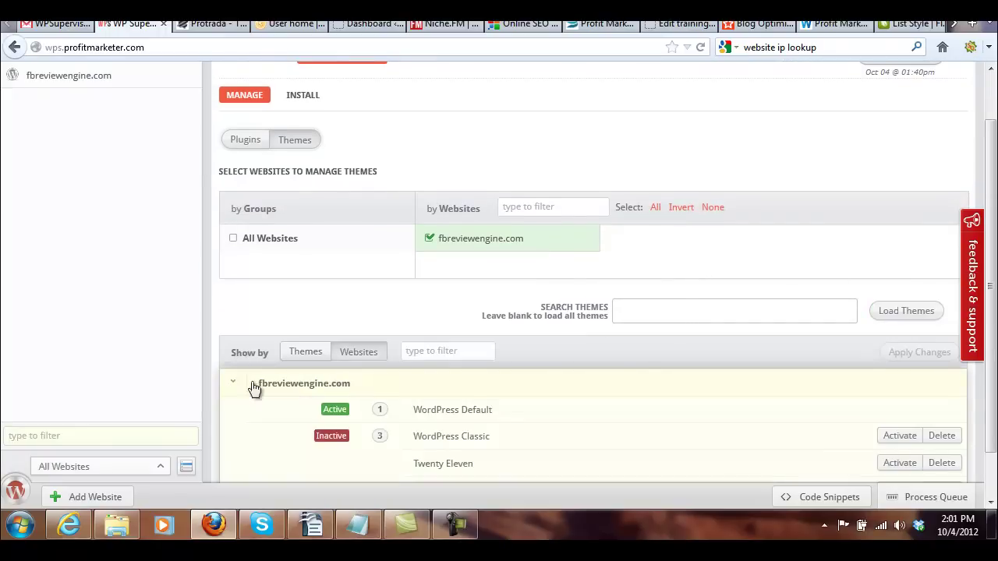
{"action": "scroll", "coordinate": [669, 368], "scroll_direction": "down", "scroll_amount": 1}
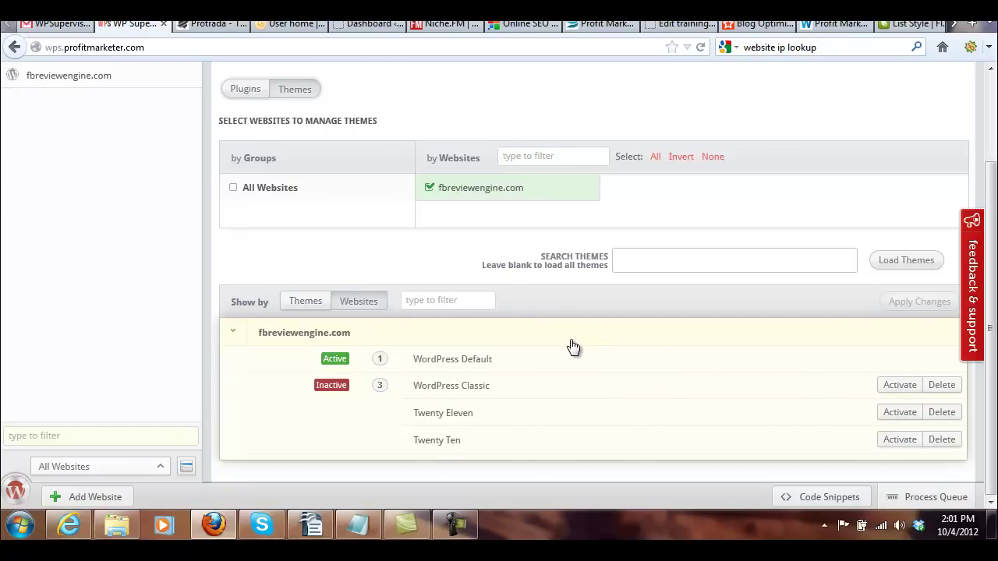
{"action": "scroll", "coordinate": [551, 341], "scroll_direction": "up", "scroll_amount": 2}
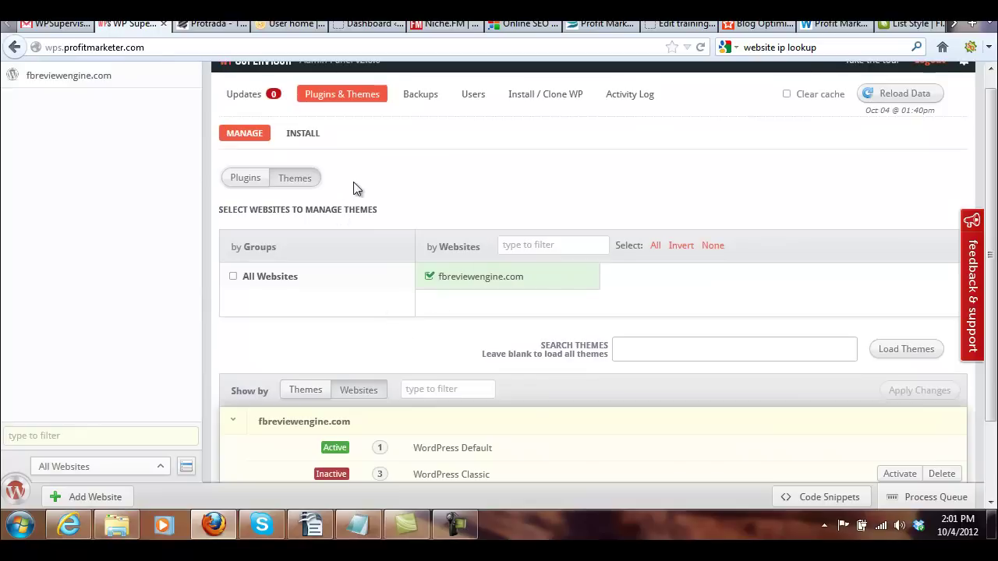
Step: In the installer, switch to Plugins and target fbreviewengine.com
{"action": "left_click", "coordinate": [304, 137]}
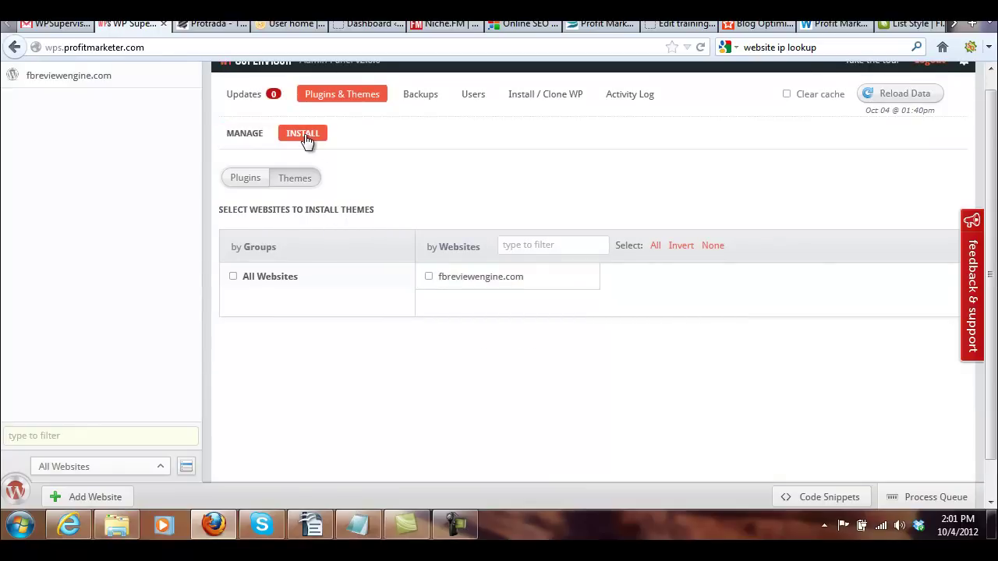
{"action": "left_click", "coordinate": [242, 181]}
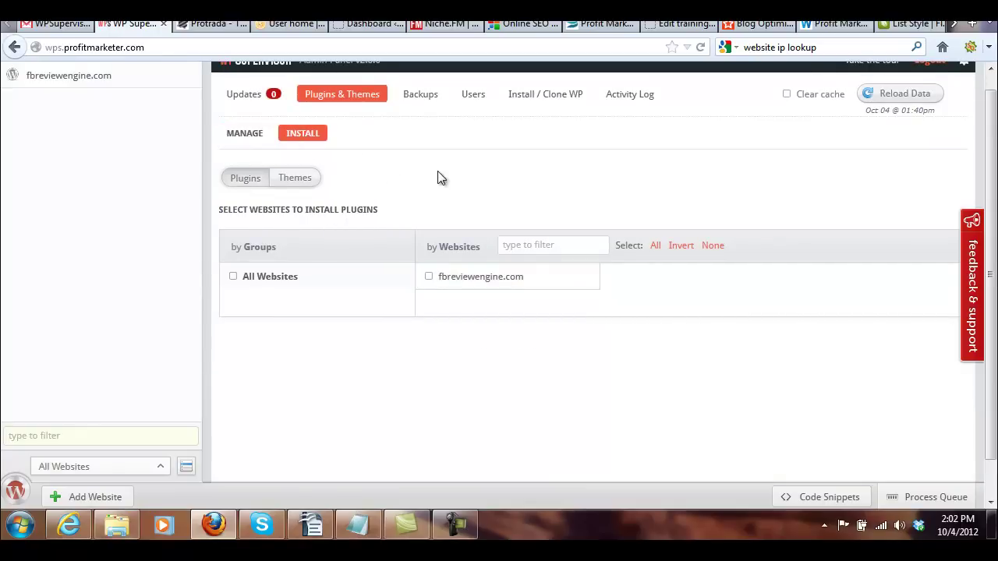
{"action": "left_click", "coordinate": [429, 276]}
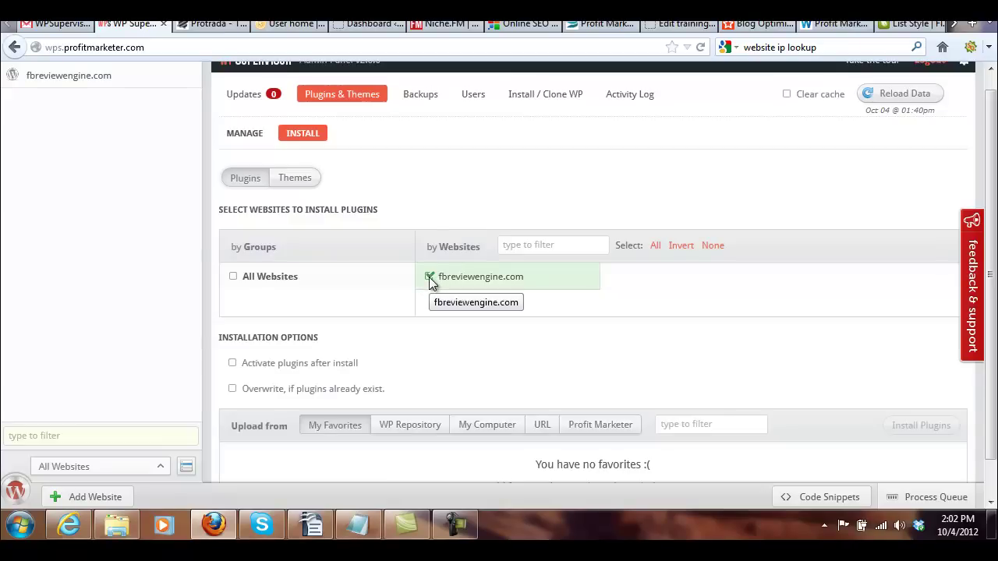
{"action": "scroll", "coordinate": [510, 187], "scroll_direction": "down", "scroll_amount": 1}
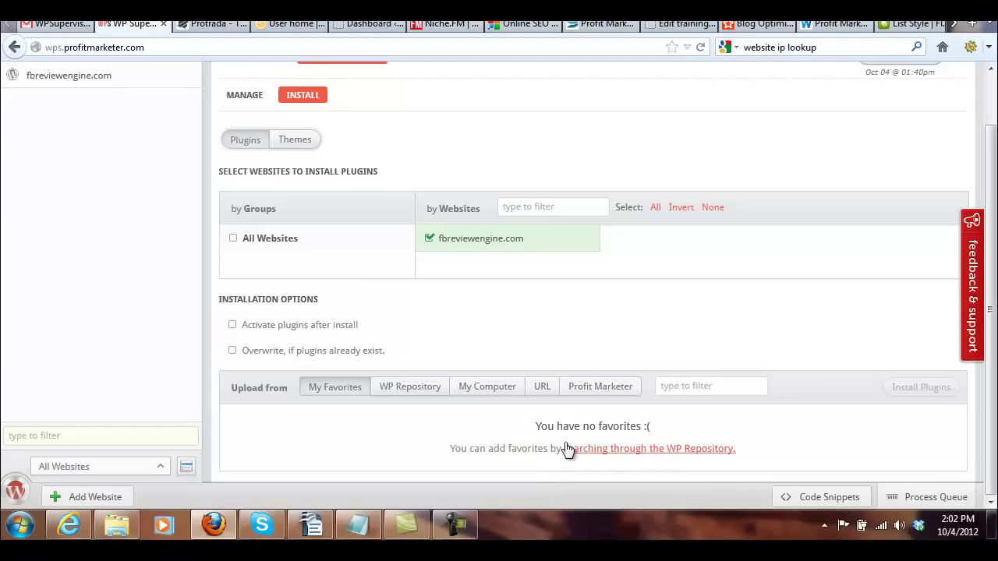
Step: Search the WP Repository for 'wordpress seo' and browse results like WordPress SEO by Yoast
{"action": "left_click", "coordinate": [410, 390]}
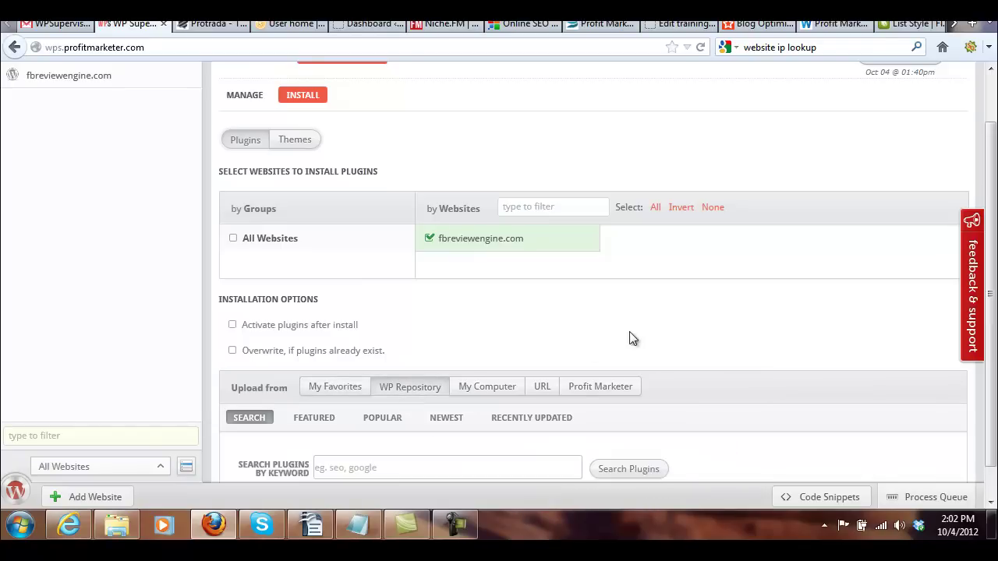
{"action": "scroll", "coordinate": [792, 320], "scroll_direction": "down", "scroll_amount": 1}
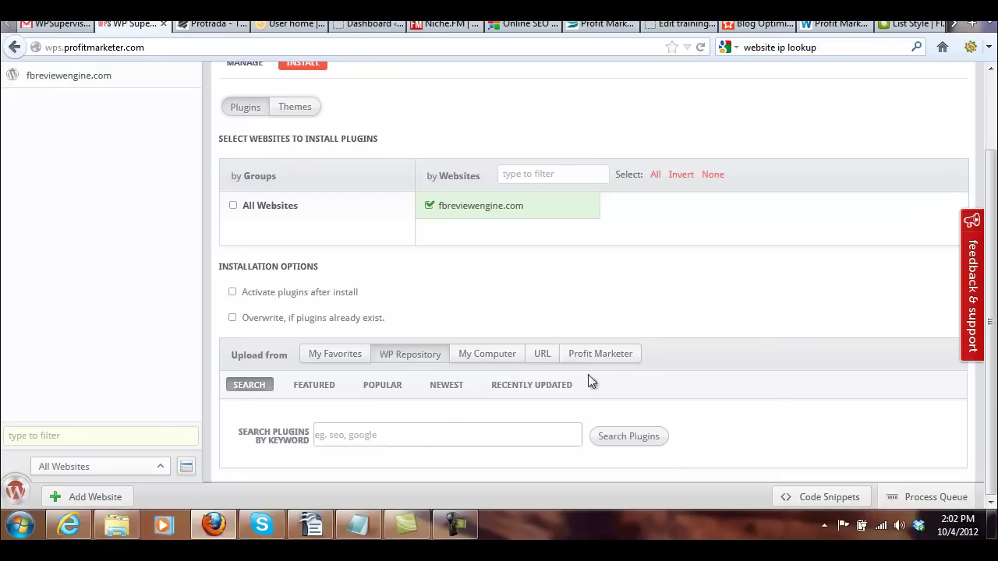
{"action": "left_click", "coordinate": [404, 434]}
{"action": "type", "text": "wordpress seo"}
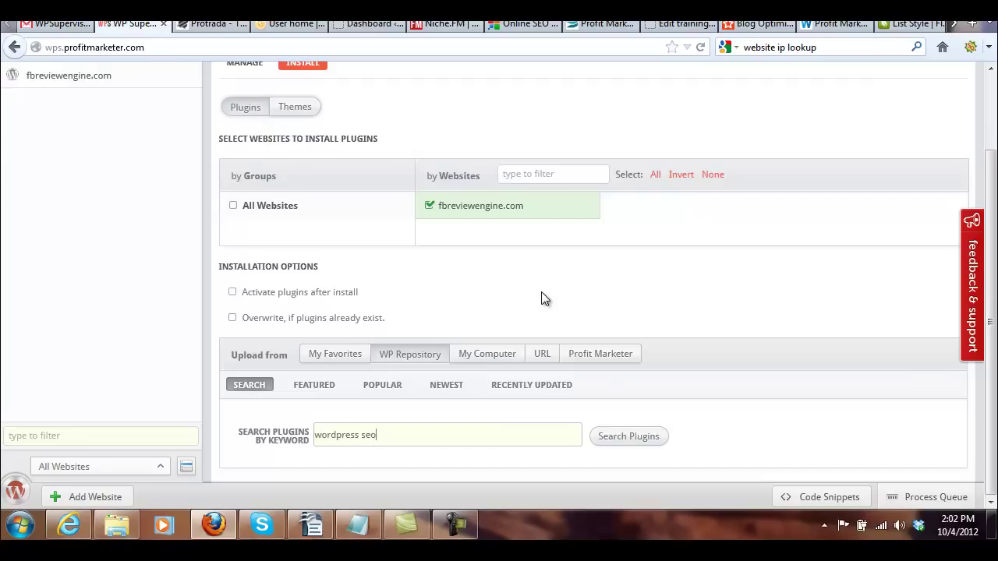
{"action": "left_click", "coordinate": [638, 435]}
{"action": "scroll", "coordinate": [779, 366], "scroll_direction": "down", "scroll_amount": 2}
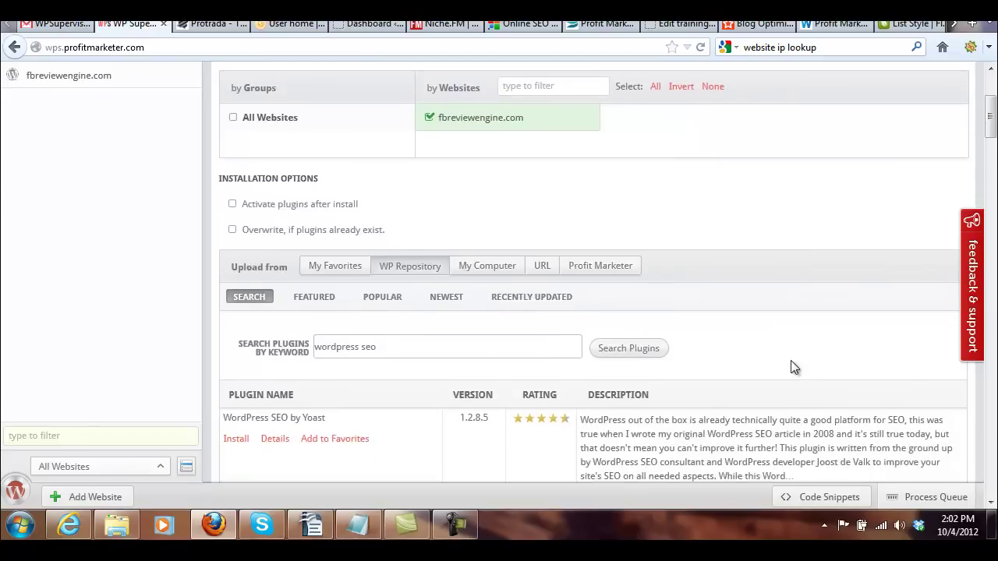
{"action": "scroll", "coordinate": [793, 368], "scroll_direction": "down", "scroll_amount": 2}
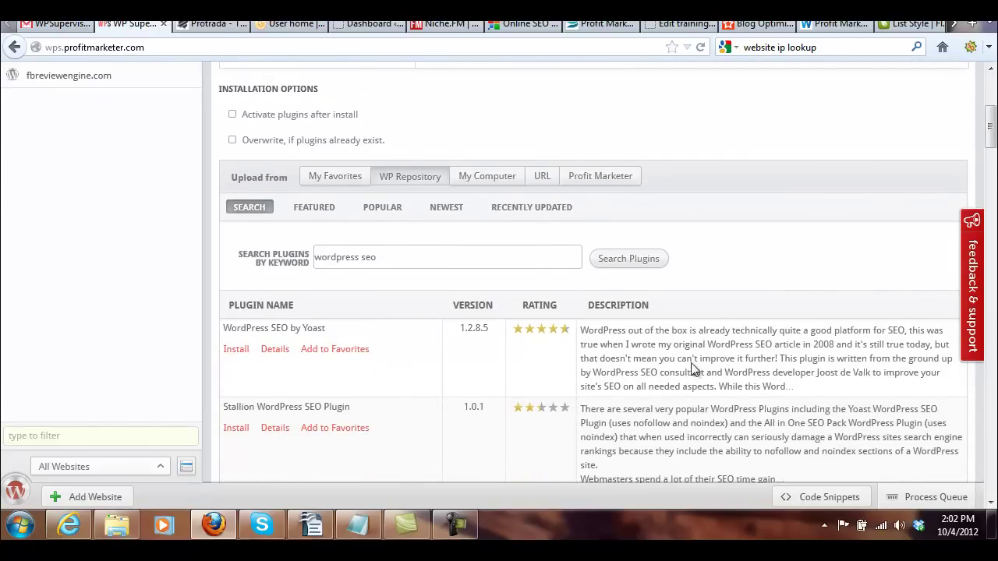
{"action": "scroll", "coordinate": [696, 355], "scroll_direction": "up", "scroll_amount": 1}
{"action": "scroll", "coordinate": [697, 357], "scroll_direction": "up", "scroll_amount": 1}
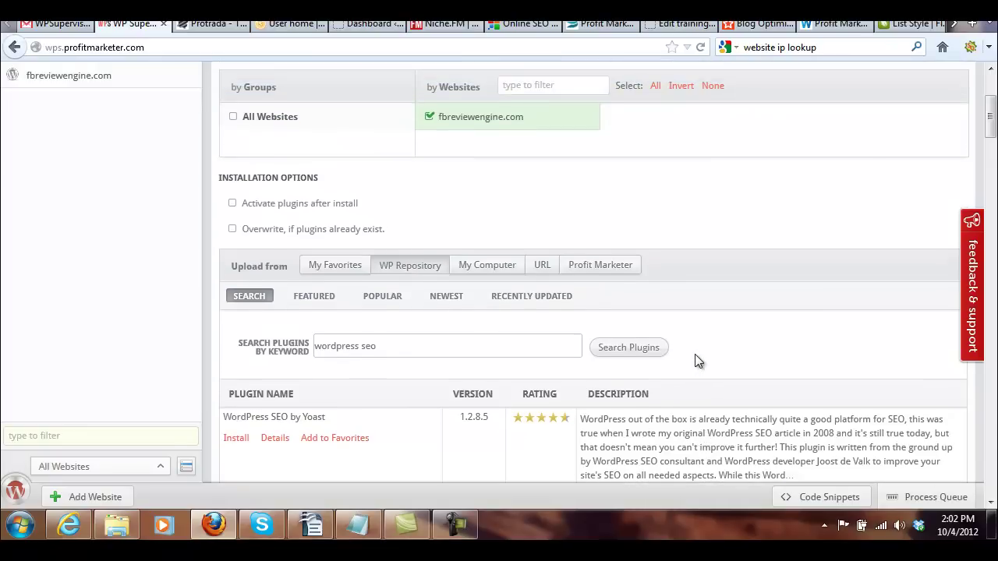
{"action": "scroll", "coordinate": [696, 352], "scroll_direction": "up", "scroll_amount": 2}
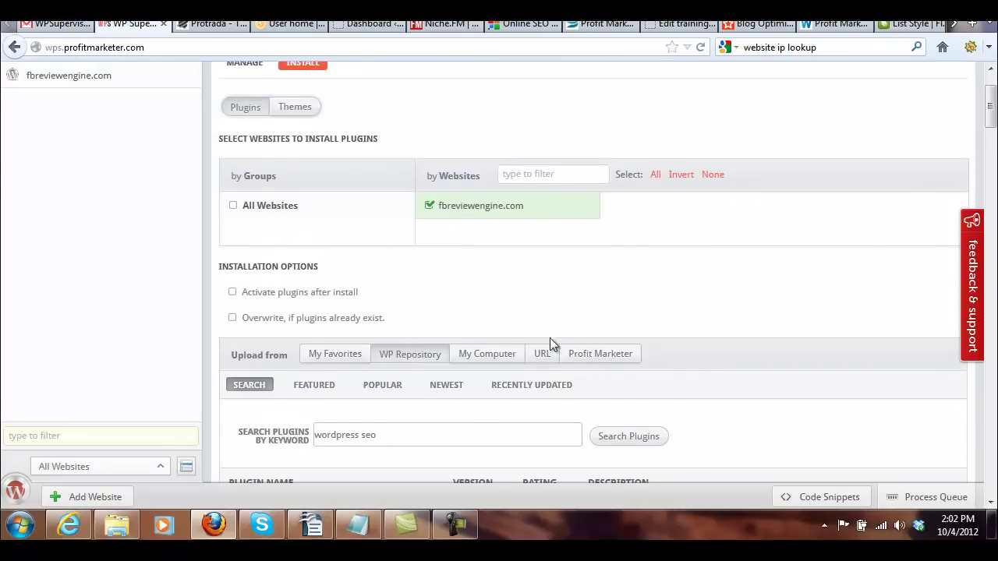
Step: View the My Computer upload options, then switch to installing from a URL
{"action": "left_click", "coordinate": [481, 358]}
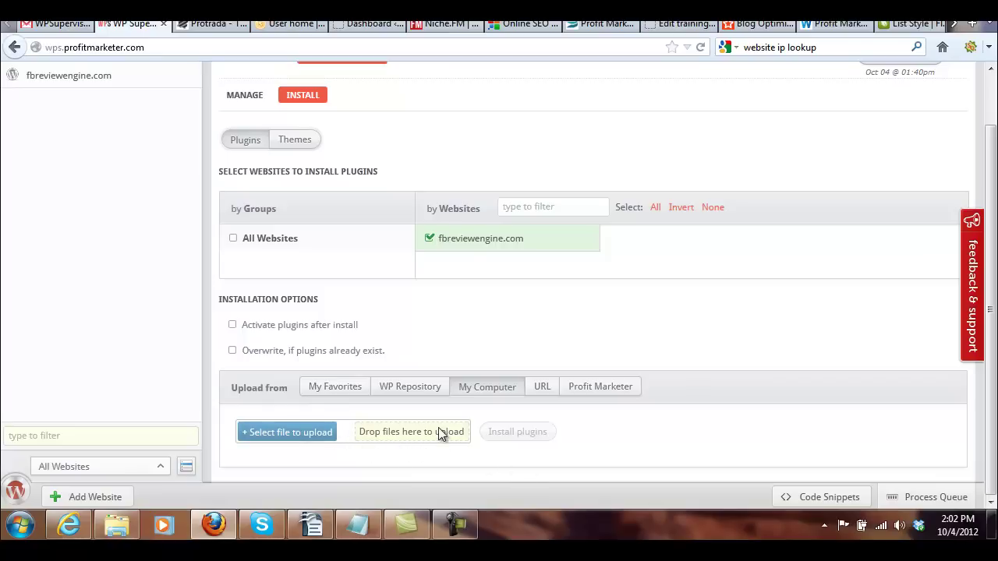
{"action": "left_click", "coordinate": [550, 393]}
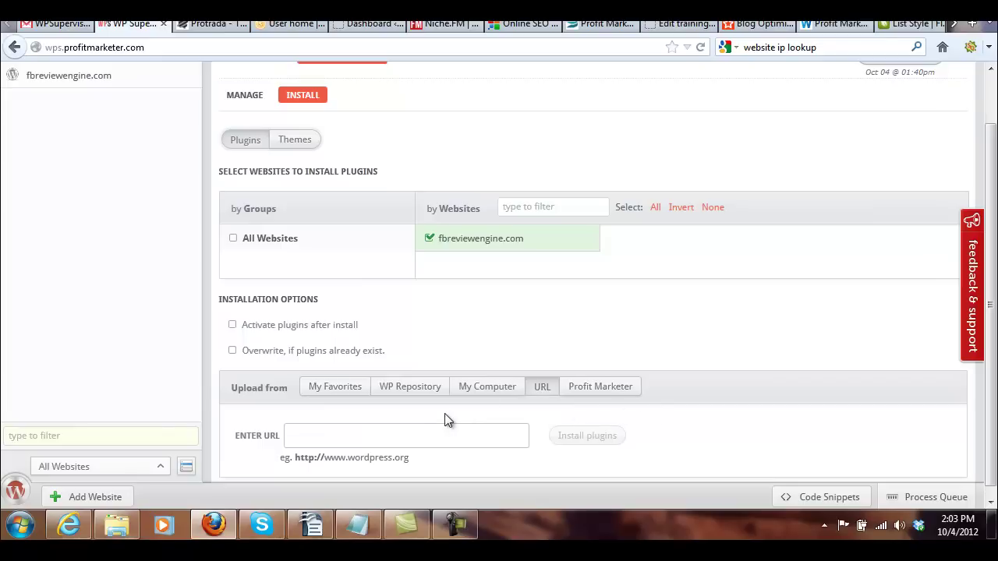
{"action": "left_click", "coordinate": [595, 390]}
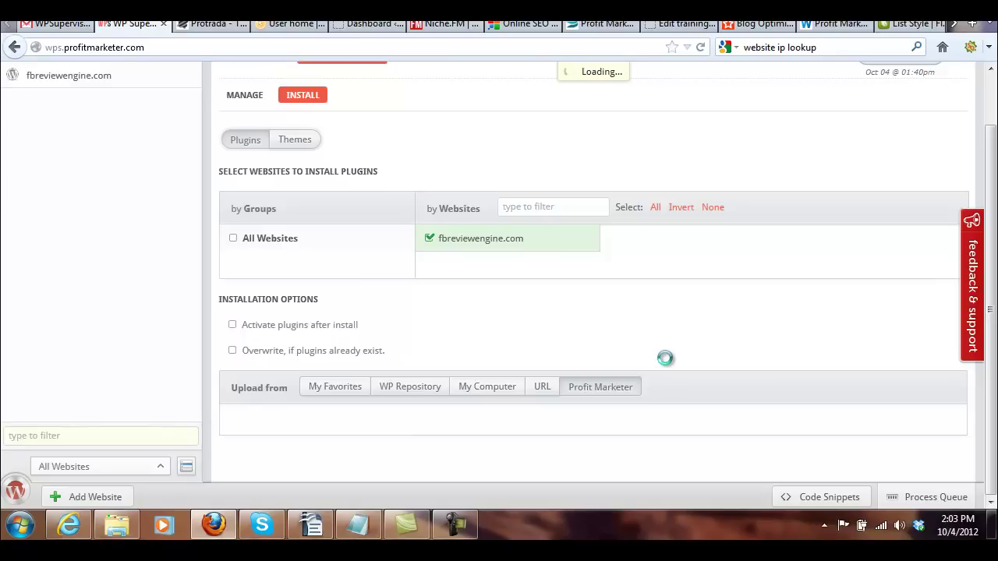
{"action": "scroll", "coordinate": [665, 358], "scroll_direction": "down", "scroll_amount": 2}
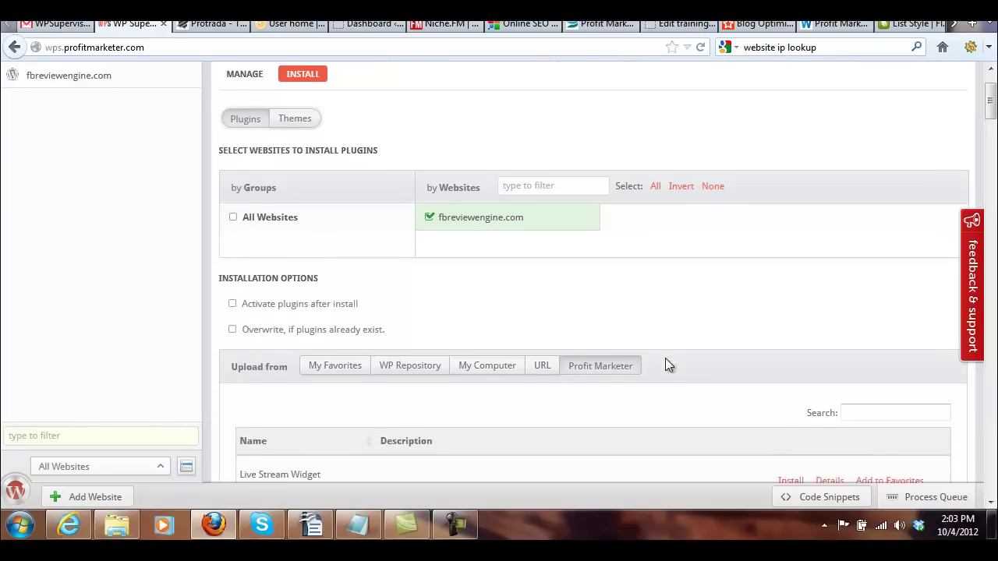
{"action": "scroll", "coordinate": [665, 358], "scroll_direction": "down", "scroll_amount": 3}
{"action": "scroll", "coordinate": [665, 360], "scroll_direction": "down", "scroll_amount": 1}
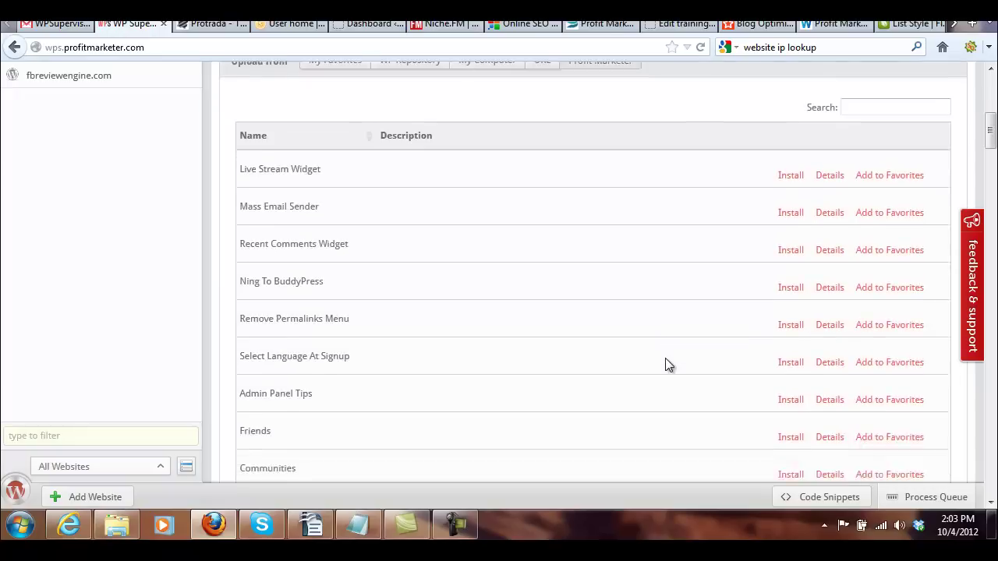
{"action": "scroll", "coordinate": [664, 359], "scroll_direction": "up", "scroll_amount": 3}
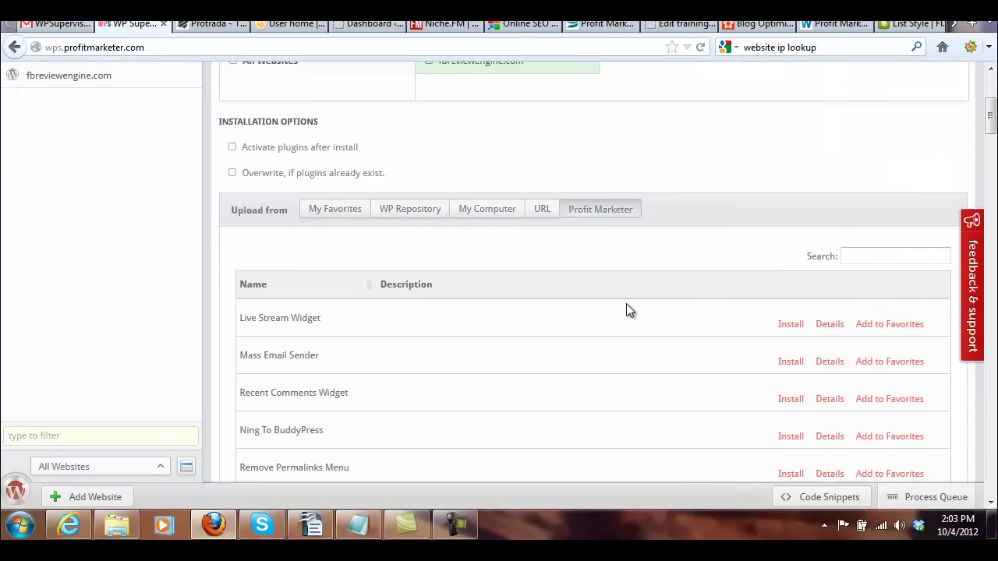
{"action": "scroll", "coordinate": [601, 336], "scroll_direction": "down", "scroll_amount": 4}
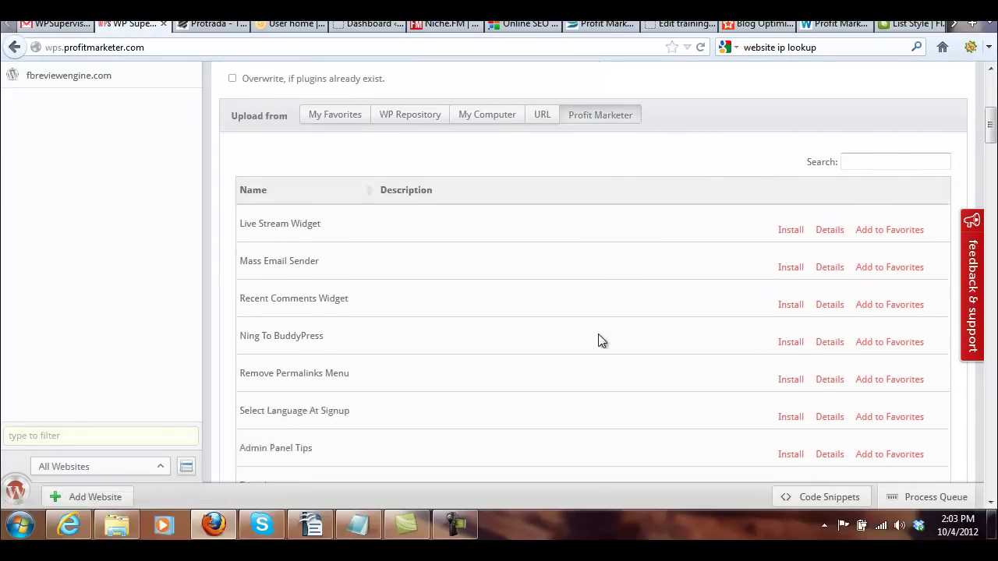
{"action": "scroll", "coordinate": [601, 339], "scroll_direction": "down", "scroll_amount": 2}
{"action": "scroll", "coordinate": [601, 340], "scroll_direction": "down", "scroll_amount": 1}
{"action": "scroll", "coordinate": [600, 340], "scroll_direction": "down", "scroll_amount": 3}
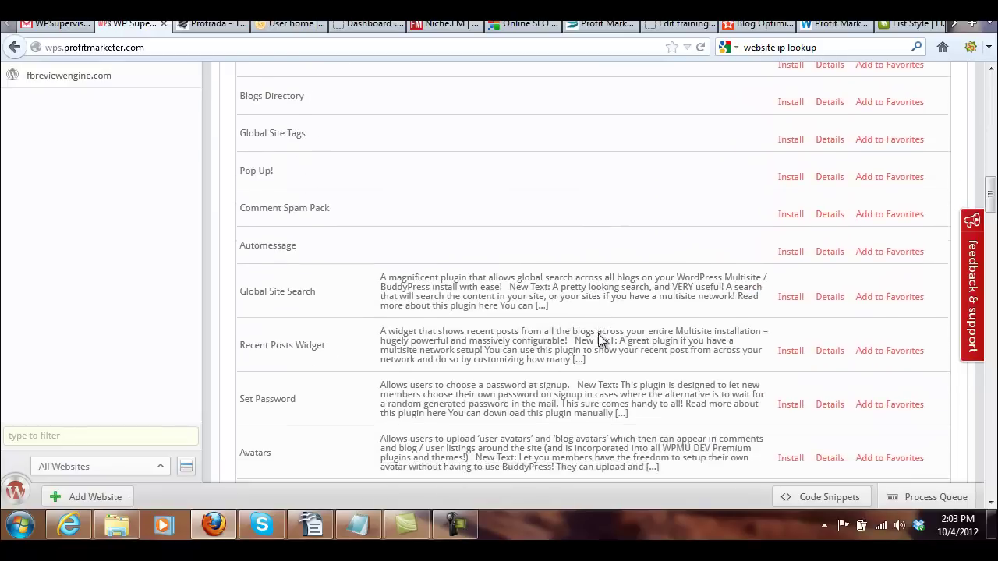
{"action": "scroll", "coordinate": [600, 339], "scroll_direction": "down", "scroll_amount": 3}
{"action": "scroll", "coordinate": [598, 340], "scroll_direction": "down", "scroll_amount": 2}
{"action": "scroll", "coordinate": [598, 340], "scroll_direction": "down", "scroll_amount": 3}
{"action": "scroll", "coordinate": [598, 340], "scroll_direction": "down", "scroll_amount": 5}
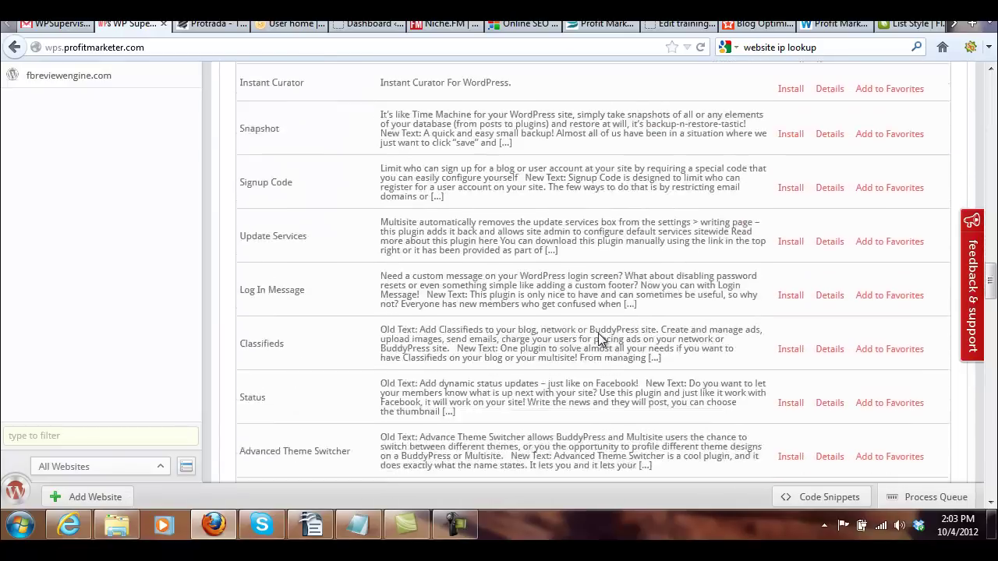
{"action": "scroll", "coordinate": [598, 340], "scroll_direction": "up", "scroll_amount": 1}
{"action": "scroll", "coordinate": [598, 340], "scroll_direction": "up", "scroll_amount": 2}
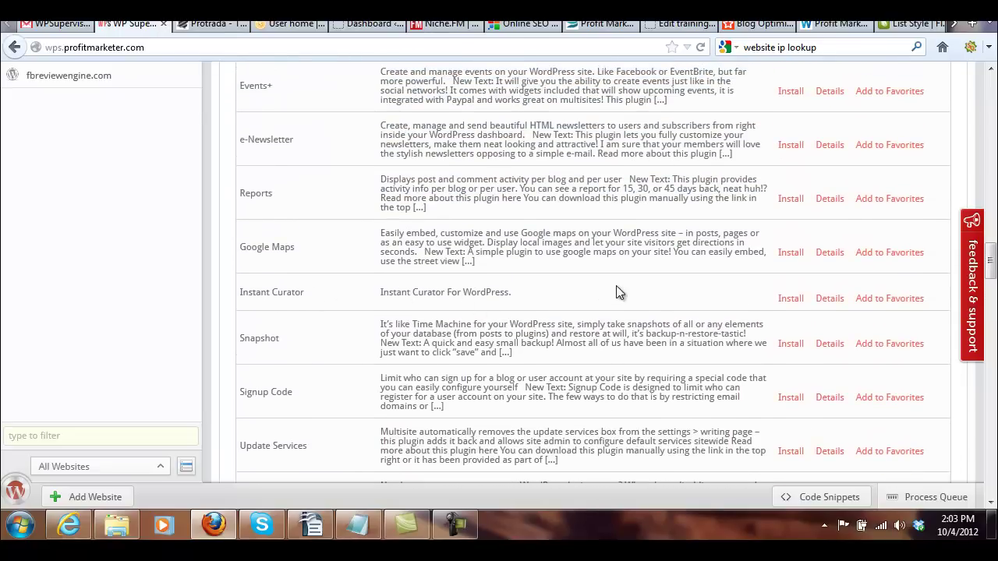
{"action": "scroll", "coordinate": [618, 284], "scroll_direction": "up", "scroll_amount": 4}
{"action": "scroll", "coordinate": [619, 285], "scroll_direction": "up", "scroll_amount": 5}
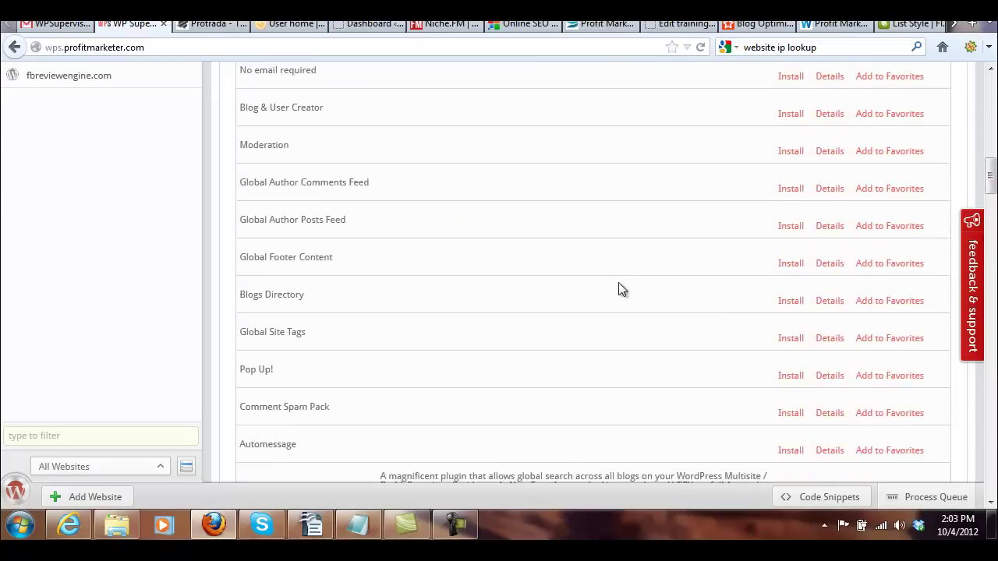
{"action": "scroll", "coordinate": [618, 285], "scroll_direction": "up", "scroll_amount": 5}
{"action": "scroll", "coordinate": [617, 282], "scroll_direction": "up", "scroll_amount": 2}
{"action": "scroll", "coordinate": [617, 282], "scroll_direction": "up", "scroll_amount": 2}
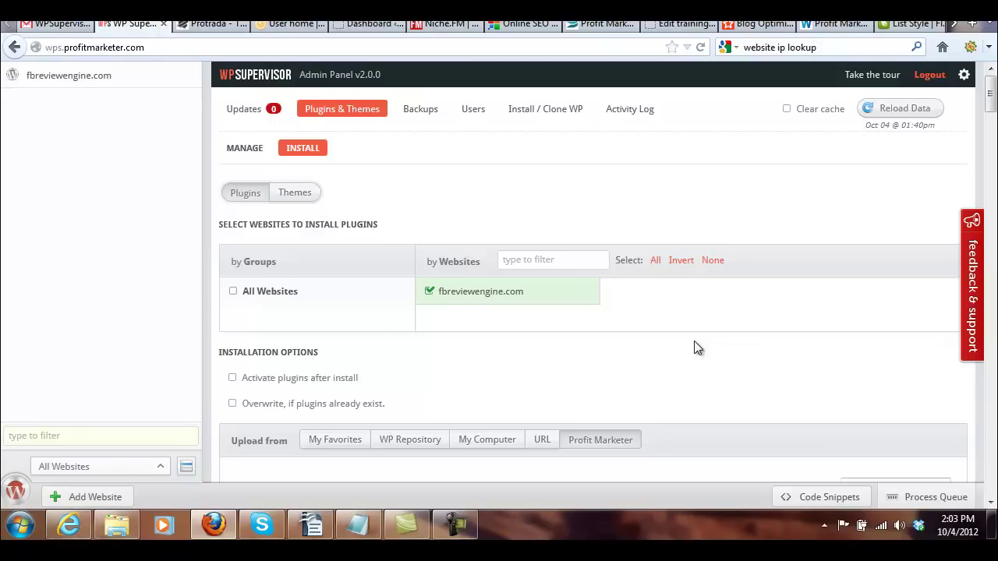
Step: Switch the installer to Themes with fbreviewengine.com as the target
{"action": "left_click", "coordinate": [298, 191]}
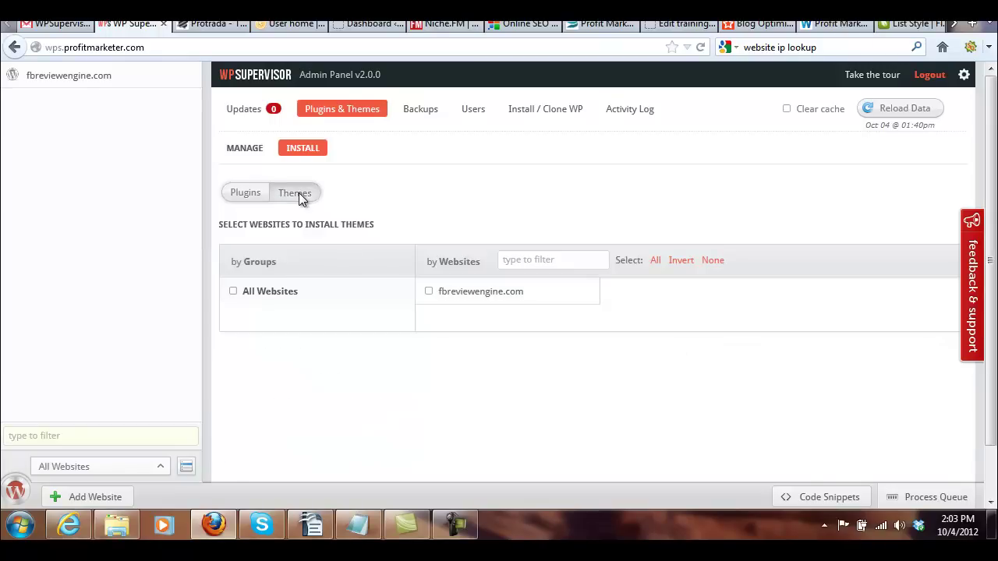
{"action": "left_click", "coordinate": [428, 291]}
{"action": "scroll", "coordinate": [546, 350], "scroll_direction": "down", "scroll_amount": 1}
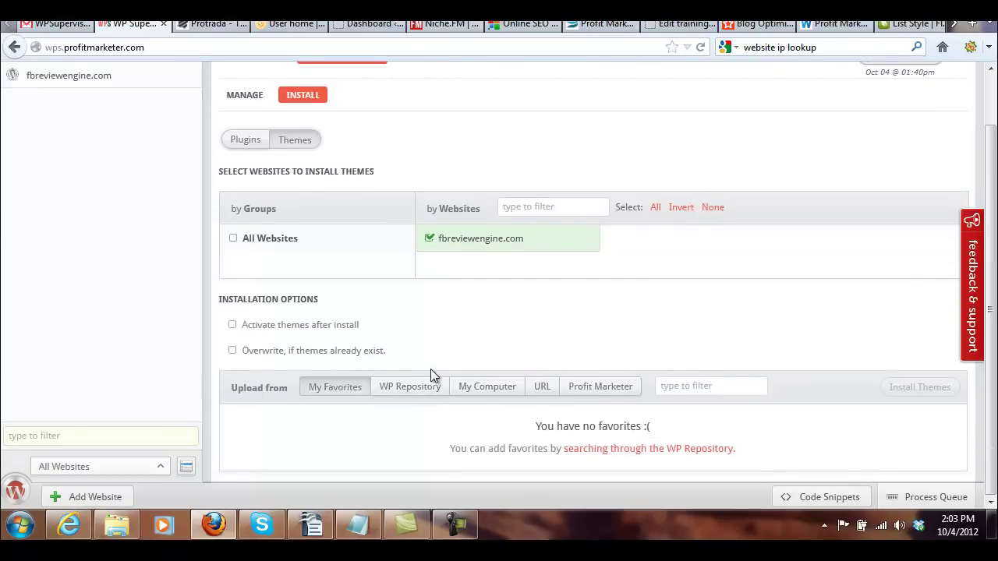
Step: Browse the Profit Marketer theme catalogue, including 13Floor, Lucid and BusinessCard
{"action": "left_click", "coordinate": [603, 388]}
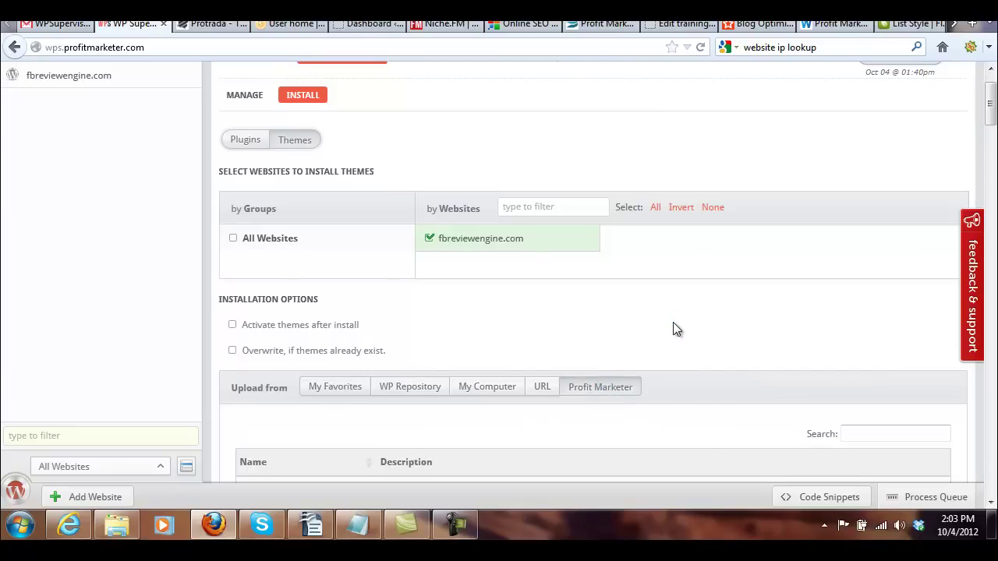
{"action": "scroll", "coordinate": [674, 328], "scroll_direction": "down", "scroll_amount": 1}
{"action": "scroll", "coordinate": [675, 328], "scroll_direction": "down", "scroll_amount": 4}
{"action": "scroll", "coordinate": [675, 329], "scroll_direction": "up", "scroll_amount": 1}
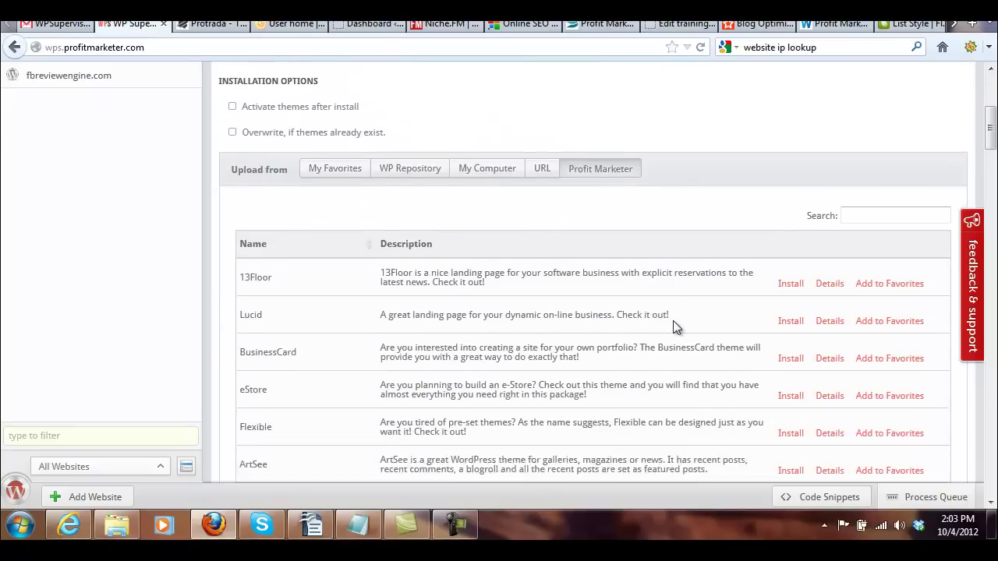
{"action": "scroll", "coordinate": [674, 329], "scroll_direction": "down", "scroll_amount": 3}
{"action": "scroll", "coordinate": [675, 327], "scroll_direction": "down", "scroll_amount": 2}
{"action": "scroll", "coordinate": [674, 328], "scroll_direction": "down", "scroll_amount": 4}
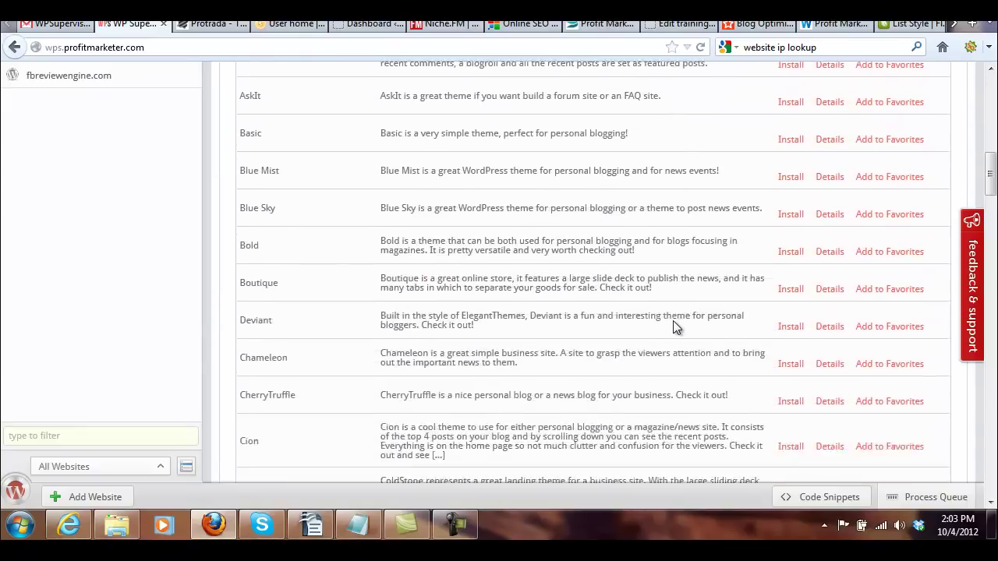
{"action": "scroll", "coordinate": [675, 328], "scroll_direction": "down", "scroll_amount": 4}
{"action": "scroll", "coordinate": [674, 328], "scroll_direction": "down", "scroll_amount": 7}
{"action": "scroll", "coordinate": [675, 327], "scroll_direction": "down", "scroll_amount": 2}
{"action": "scroll", "coordinate": [675, 328], "scroll_direction": "down", "scroll_amount": 3}
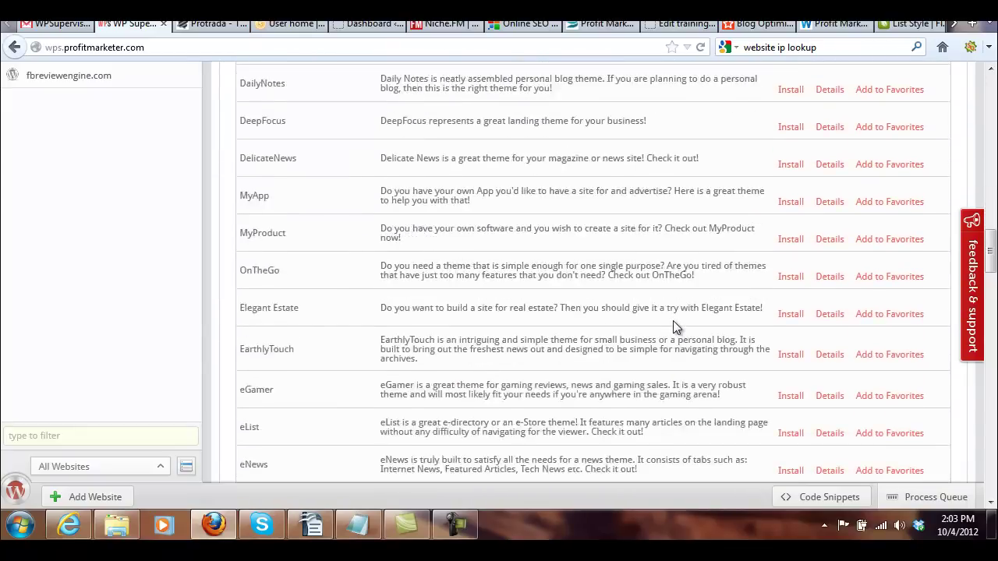
{"action": "scroll", "coordinate": [675, 327], "scroll_direction": "down", "scroll_amount": 2}
{"action": "scroll", "coordinate": [674, 327], "scroll_direction": "down", "scroll_amount": 4}
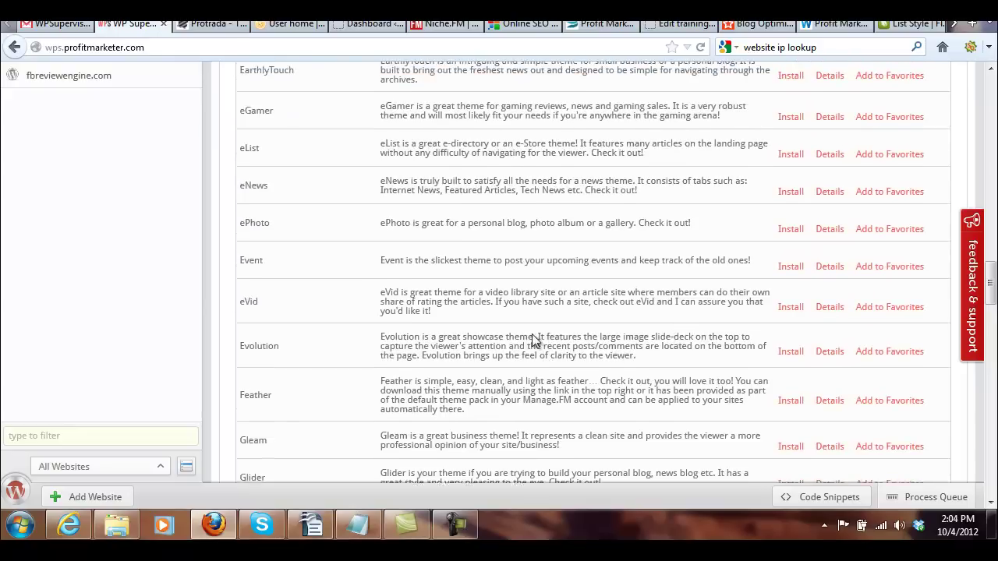
{"action": "scroll", "coordinate": [534, 332], "scroll_direction": "up", "scroll_amount": 2}
{"action": "scroll", "coordinate": [536, 331], "scroll_direction": "up", "scroll_amount": 3}
{"action": "scroll", "coordinate": [538, 329], "scroll_direction": "up", "scroll_amount": 3}
{"action": "scroll", "coordinate": [540, 324], "scroll_direction": "up", "scroll_amount": 1}
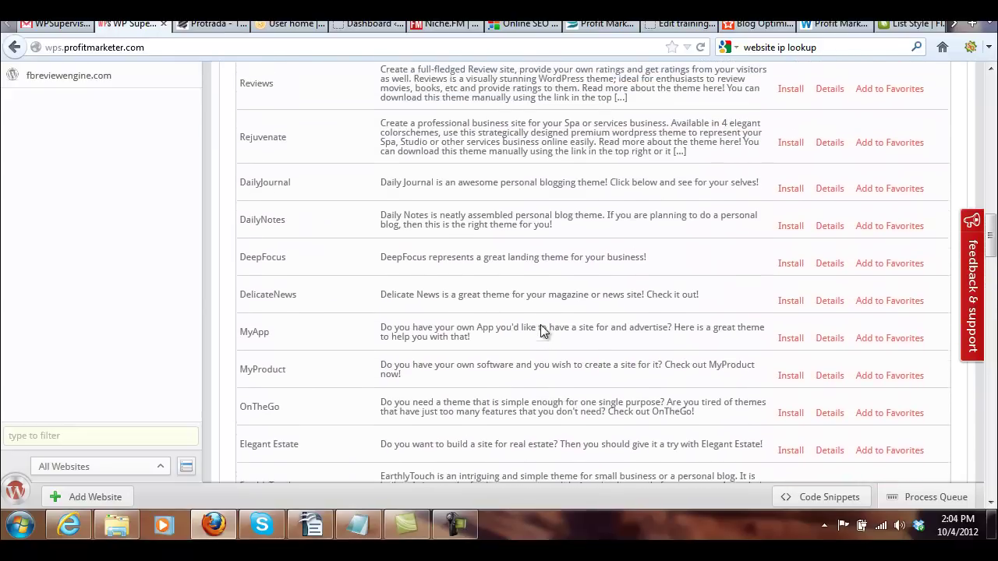
{"action": "scroll", "coordinate": [538, 328], "scroll_direction": "up", "scroll_amount": 6}
{"action": "scroll", "coordinate": [536, 323], "scroll_direction": "up", "scroll_amount": 4}
{"action": "scroll", "coordinate": [537, 323], "scroll_direction": "up", "scroll_amount": 2}
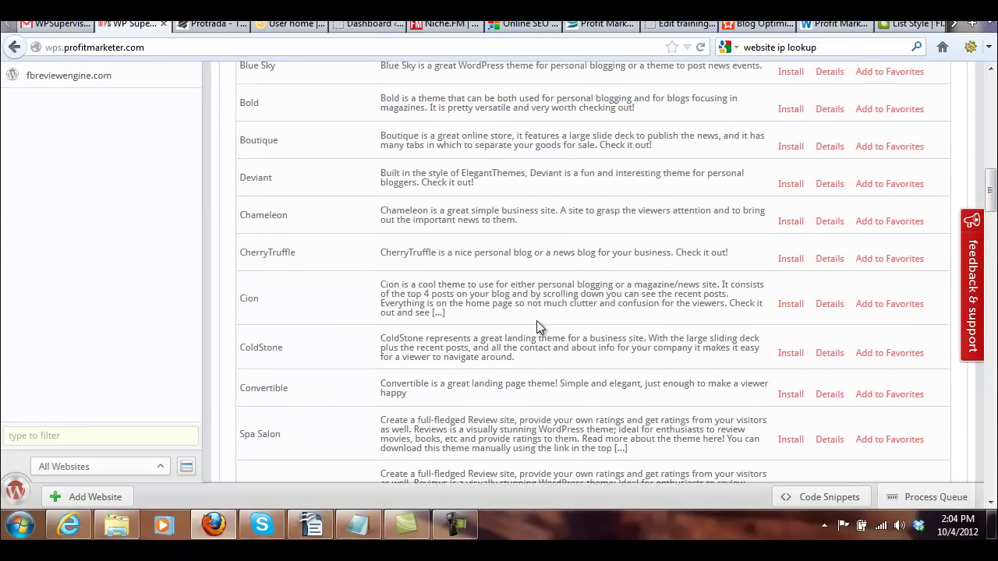
{"action": "scroll", "coordinate": [523, 320], "scroll_direction": "up", "scroll_amount": 1}
{"action": "scroll", "coordinate": [510, 318], "scroll_direction": "up", "scroll_amount": 3}
{"action": "scroll", "coordinate": [511, 316], "scroll_direction": "up", "scroll_amount": 5}
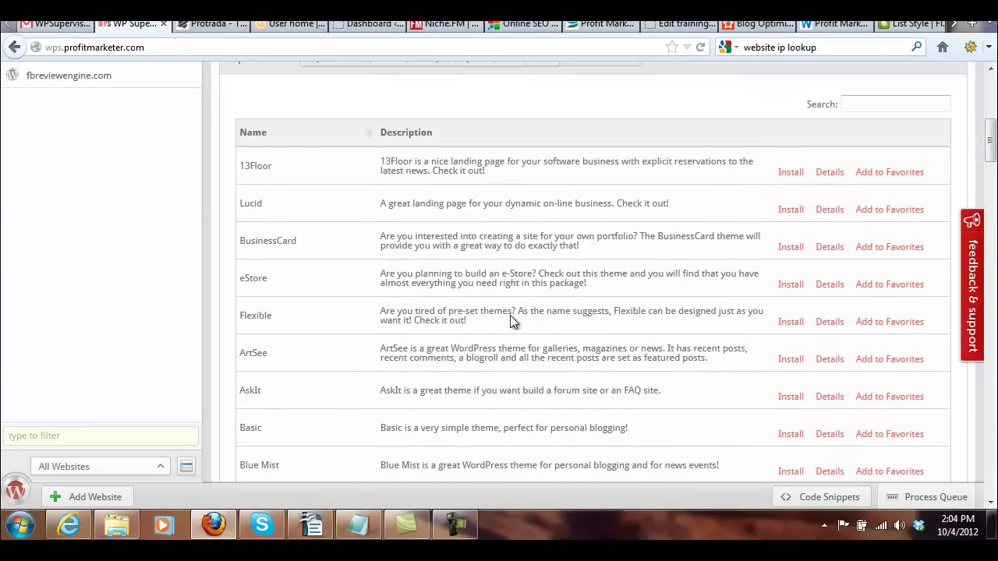
{"action": "scroll", "coordinate": [518, 321], "scroll_direction": "up", "scroll_amount": 10}
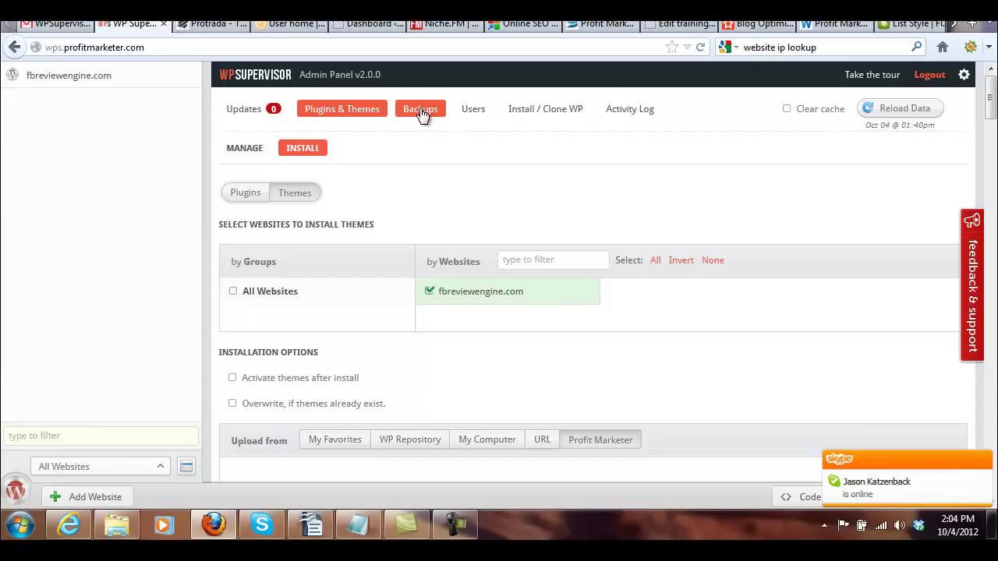
Step: In Backups, start then cancel a fbreviewengine.com backup, and view the empty Scheduled list
{"action": "left_click", "coordinate": [421, 114]}
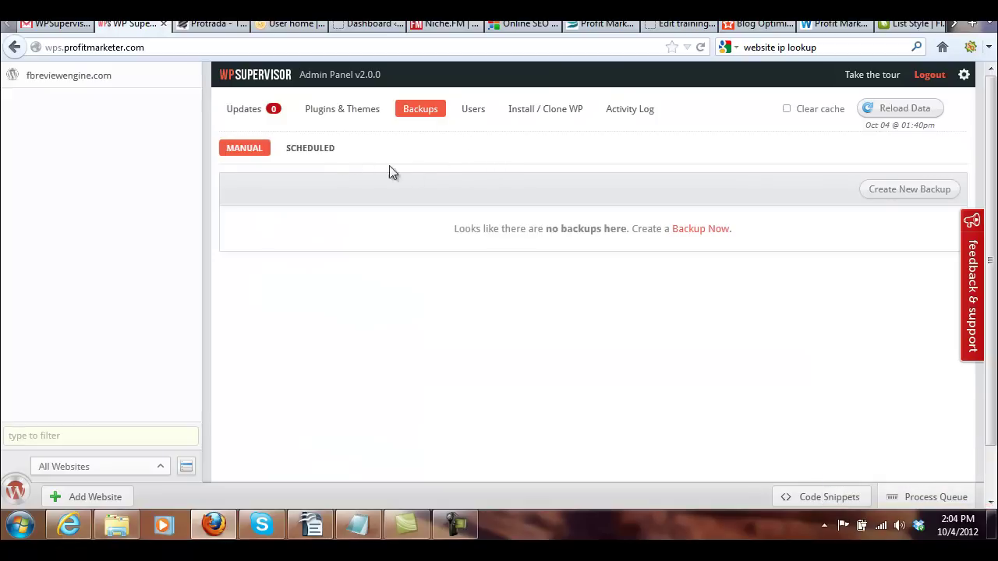
{"action": "left_click", "coordinate": [910, 191]}
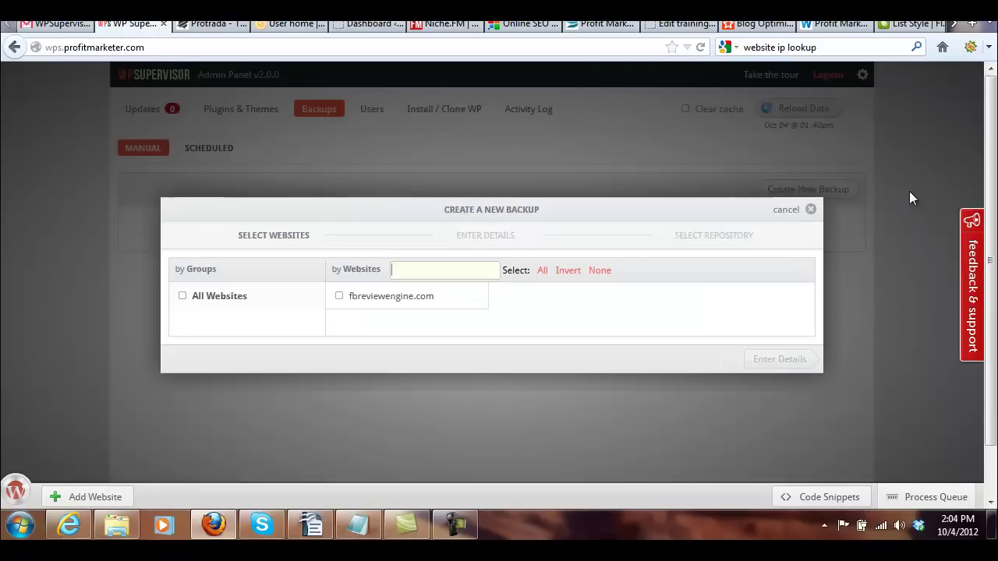
{"action": "left_click", "coordinate": [339, 298]}
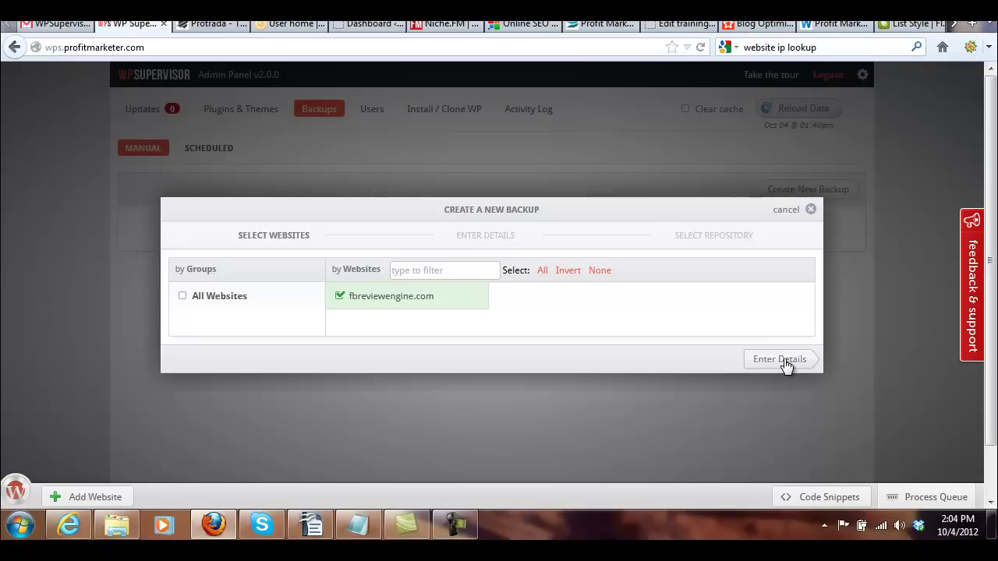
{"action": "left_click", "coordinate": [786, 211]}
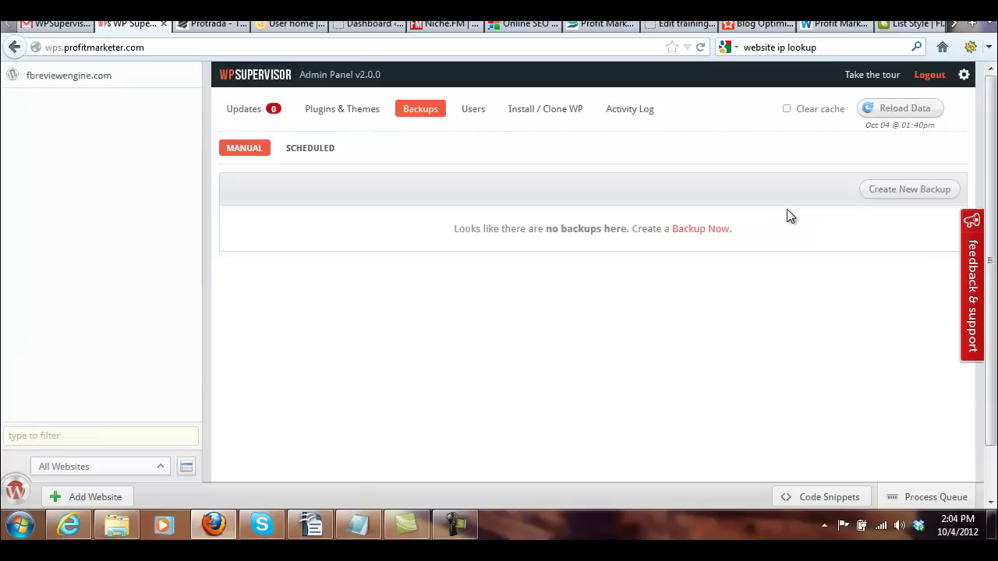
{"action": "left_click", "coordinate": [313, 152]}
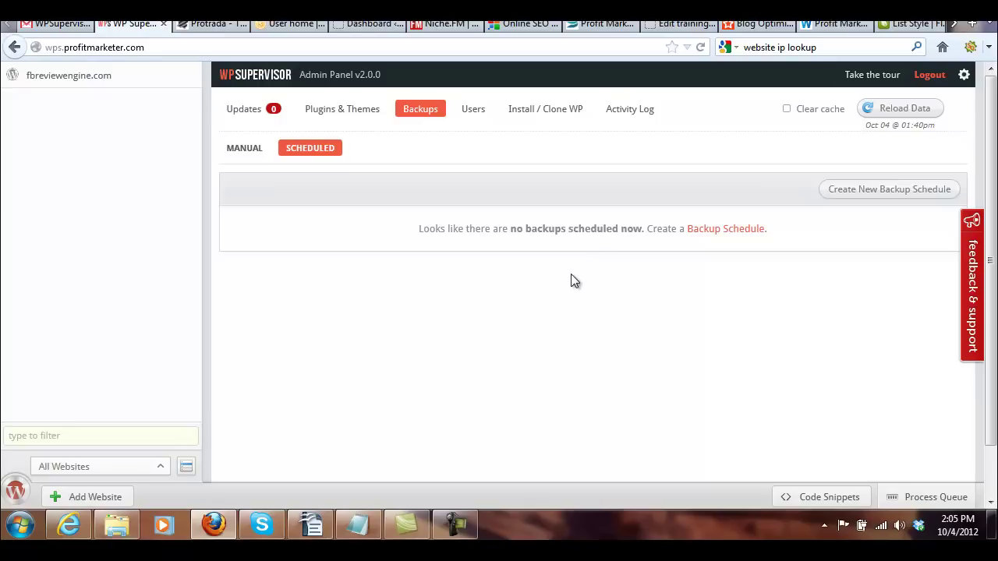
Step: Open Users and select fbreviewengine.com under By Websites
{"action": "left_click", "coordinate": [474, 113]}
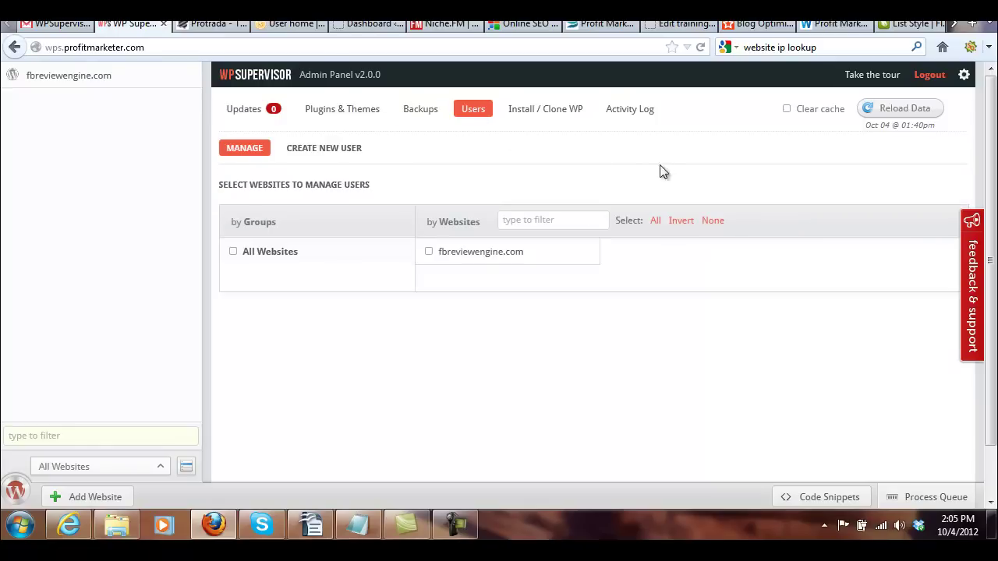
{"action": "left_click", "coordinate": [430, 251]}
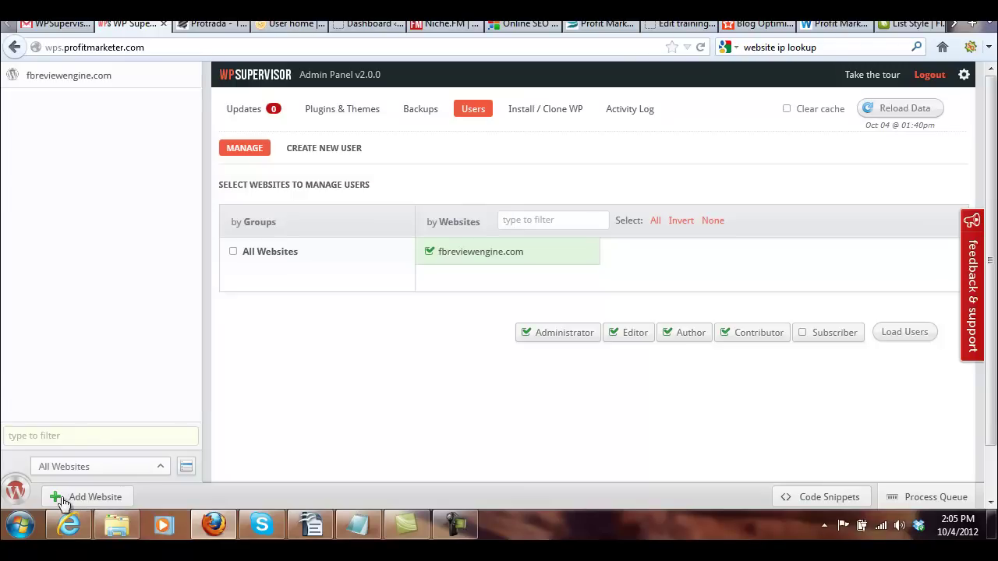
{"action": "left_click", "coordinate": [81, 499]}
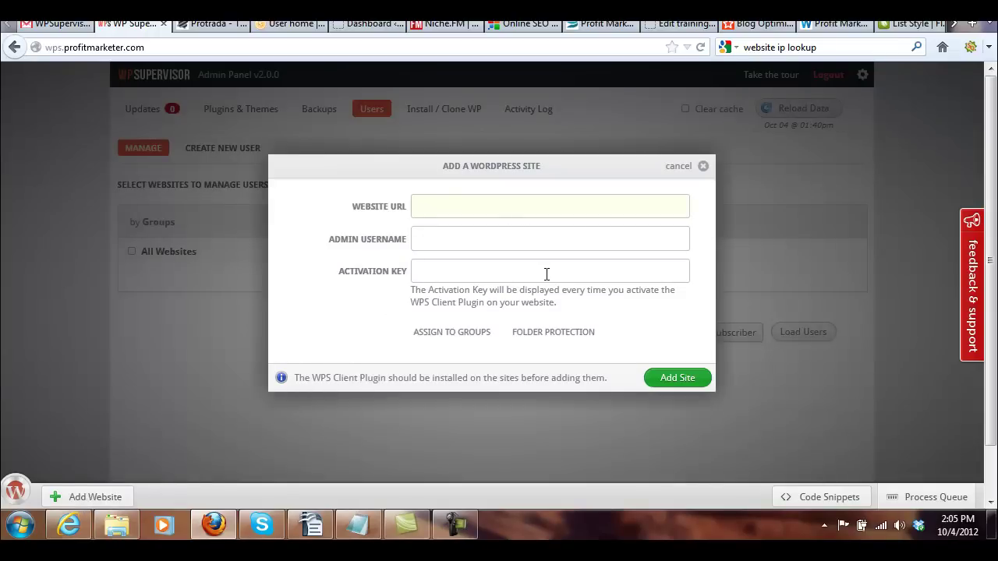
{"action": "left_click", "coordinate": [425, 272]}
{"action": "left_click", "coordinate": [701, 169]}
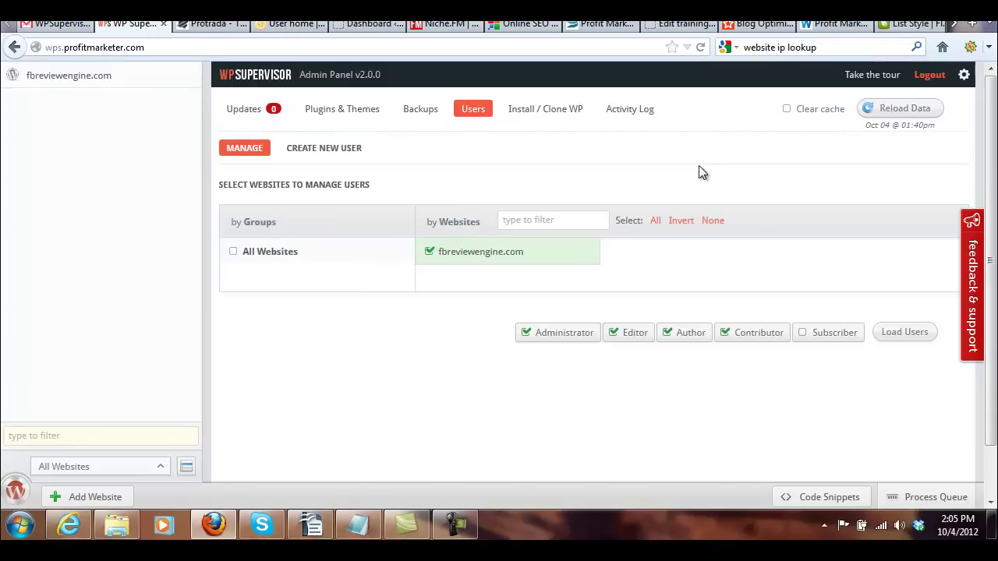